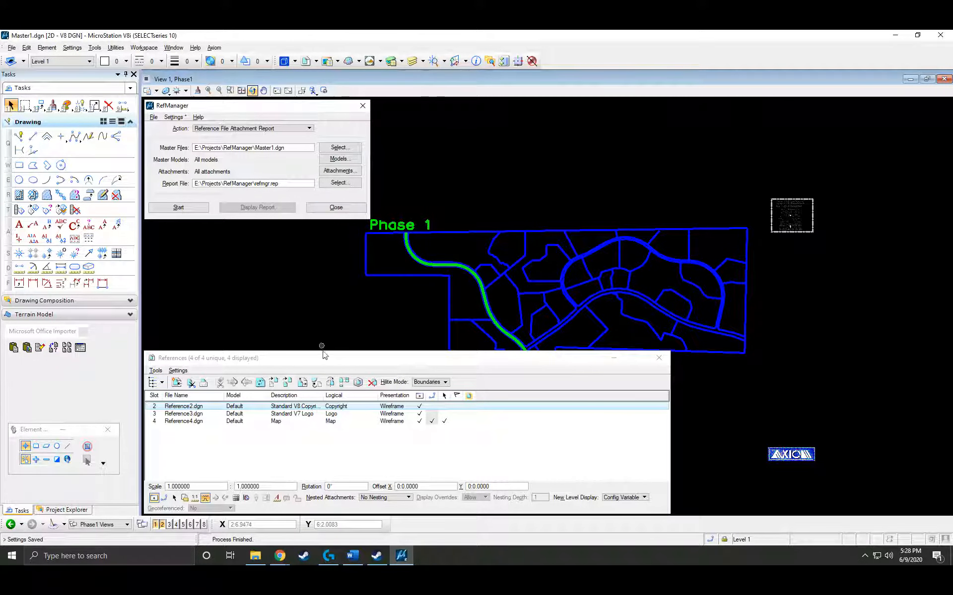
Bring the References list forward and select the Logo reference Reference3.dgn to check its scale and offset.
click(316, 368)
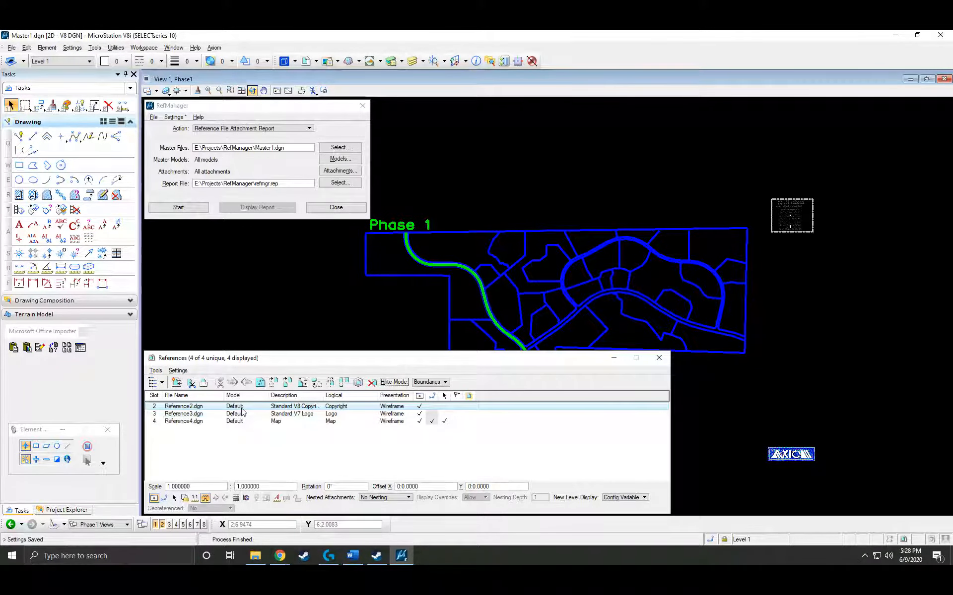
click(225, 415)
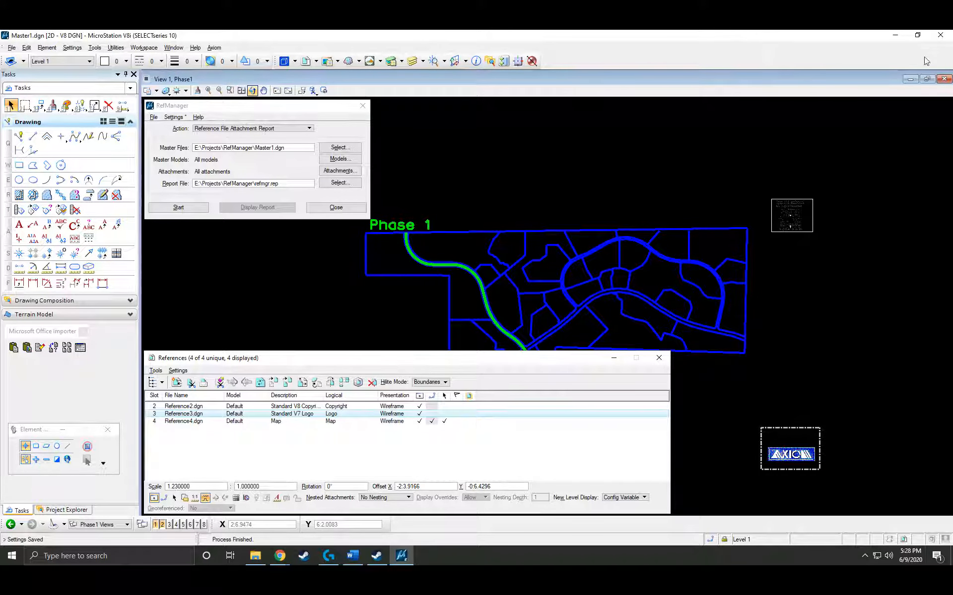
Exit MicroStation, saving the RefManager settings, and copy the Projects folder on drive USB20FD (E:).
click(942, 38)
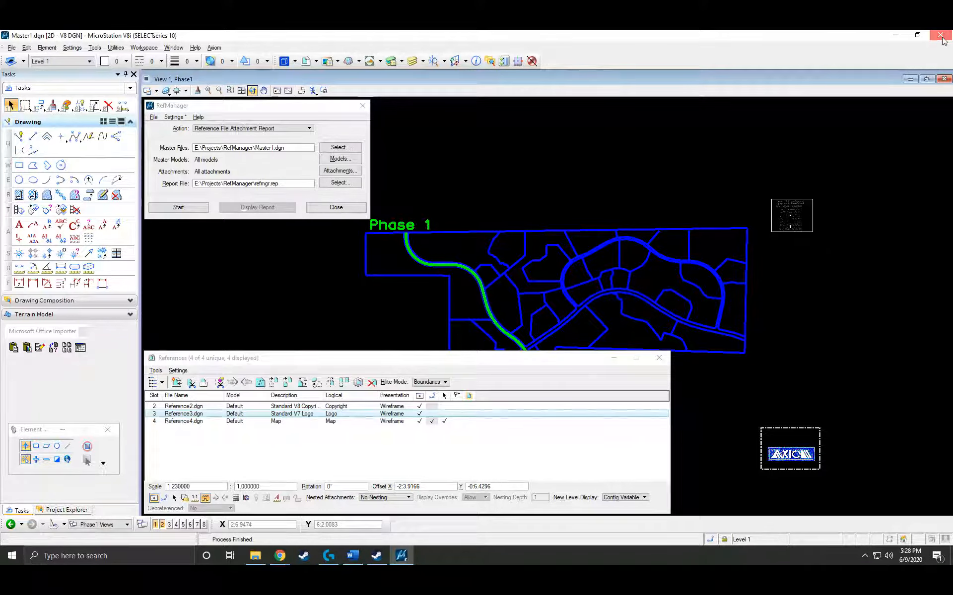
click(395, 241)
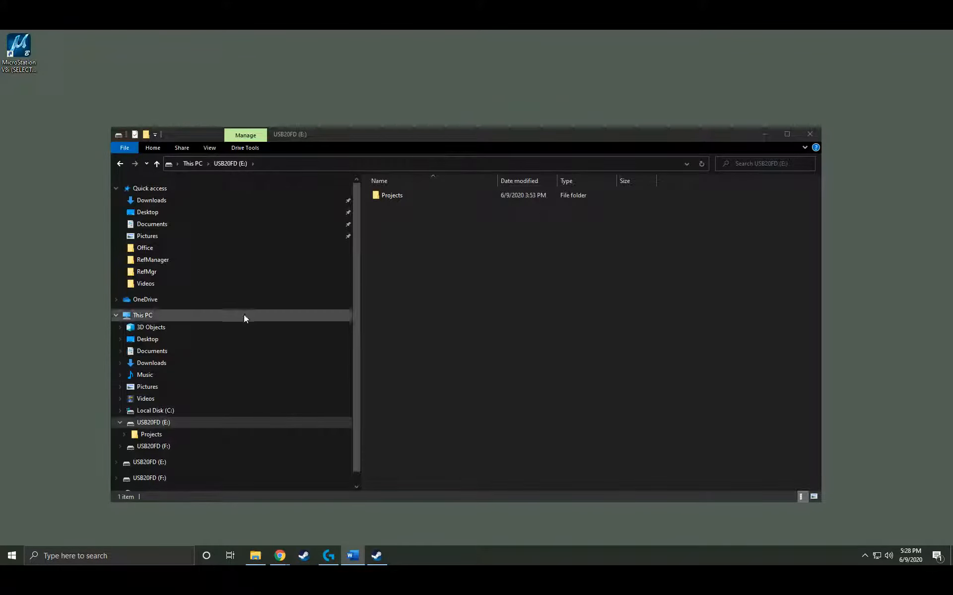
click(167, 424)
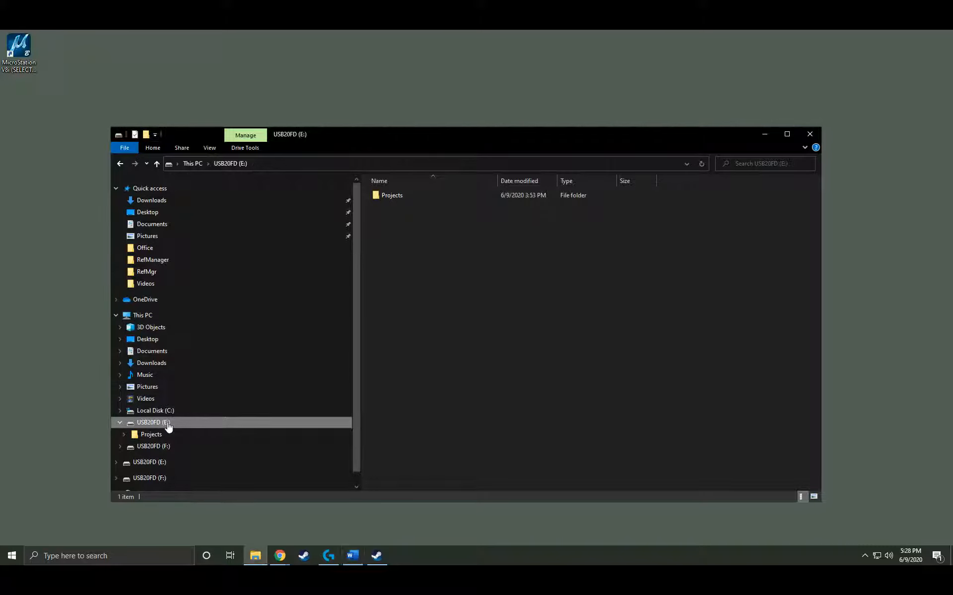
right_click(391, 196)
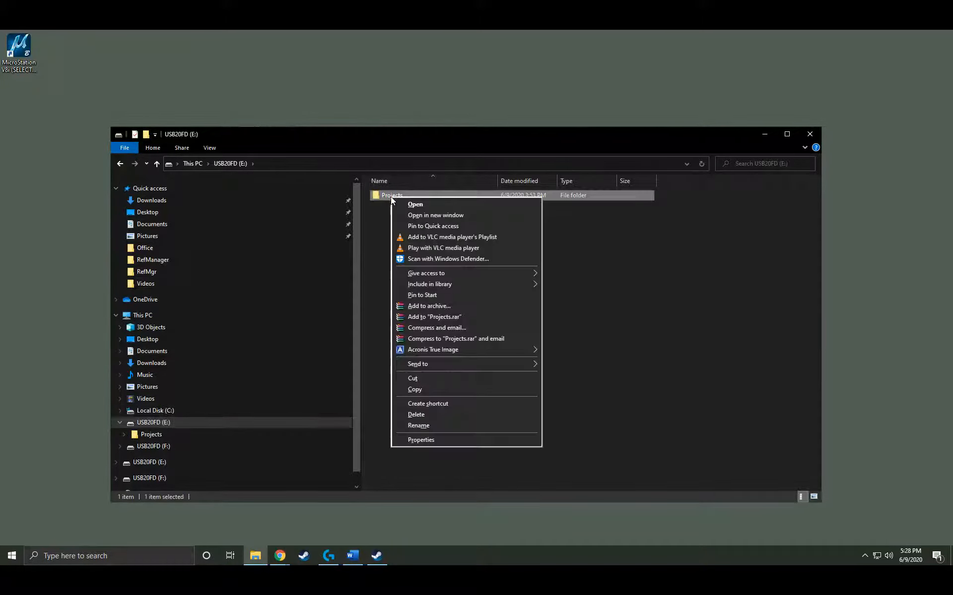
click(415, 388)
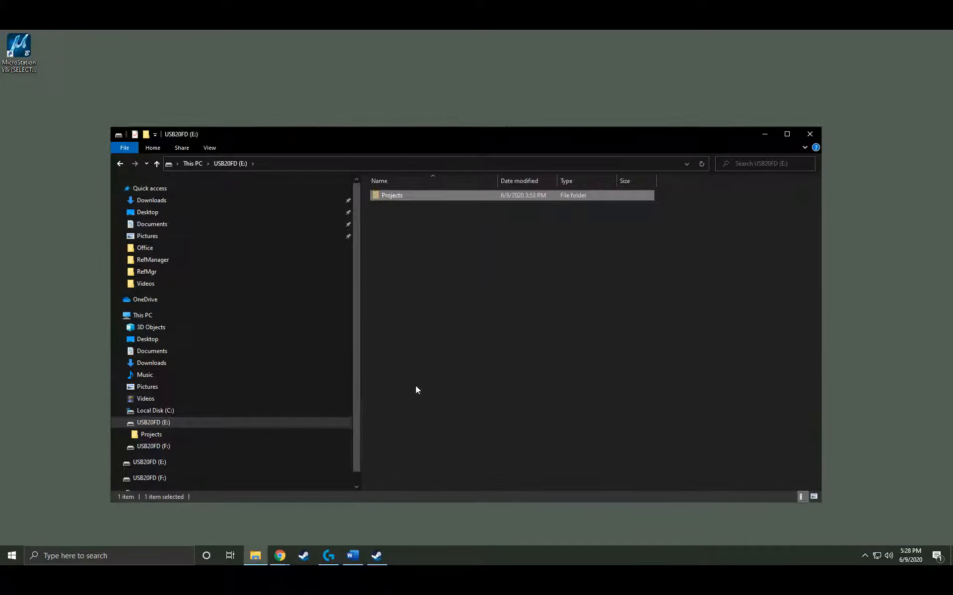
Paste Projects onto the empty USB20FD (F:) drive and relaunch MicroStation V8i.
click(172, 448)
right_click(426, 312)
click(457, 382)
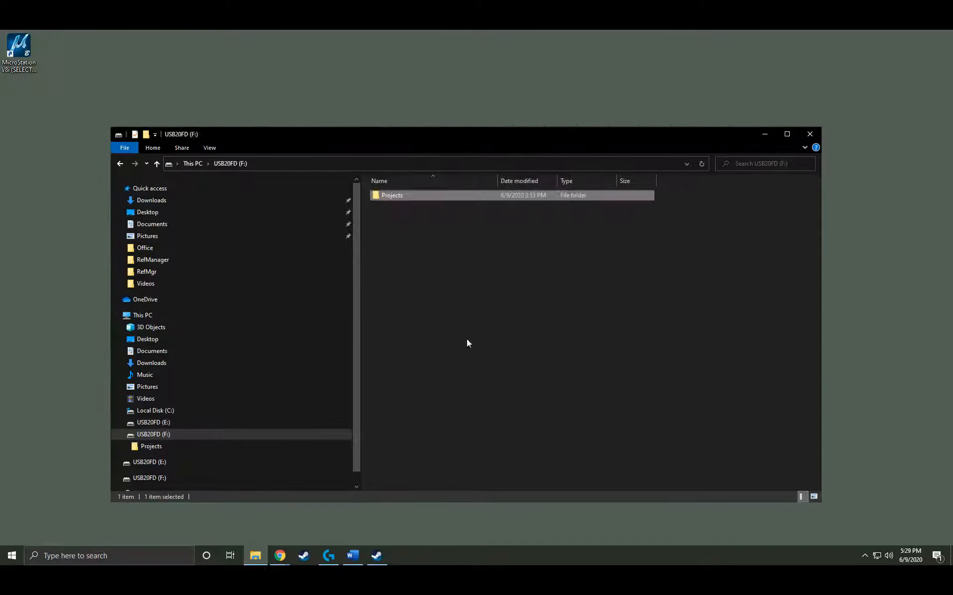
double_click(20, 50)
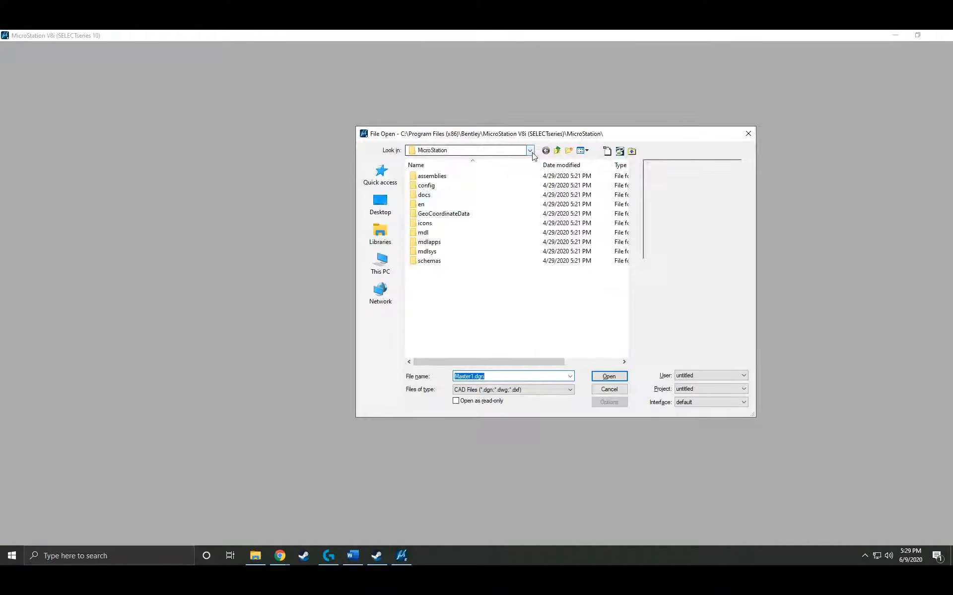
Browse to F:\Projects\RefManager and open Master1.dgn.
click(506, 150)
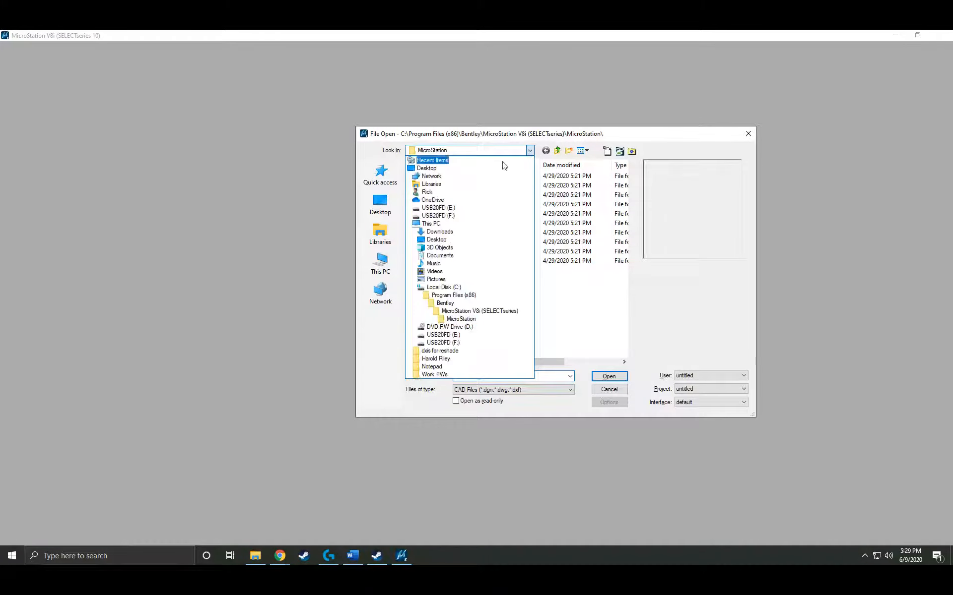
click(455, 343)
double_click(433, 177)
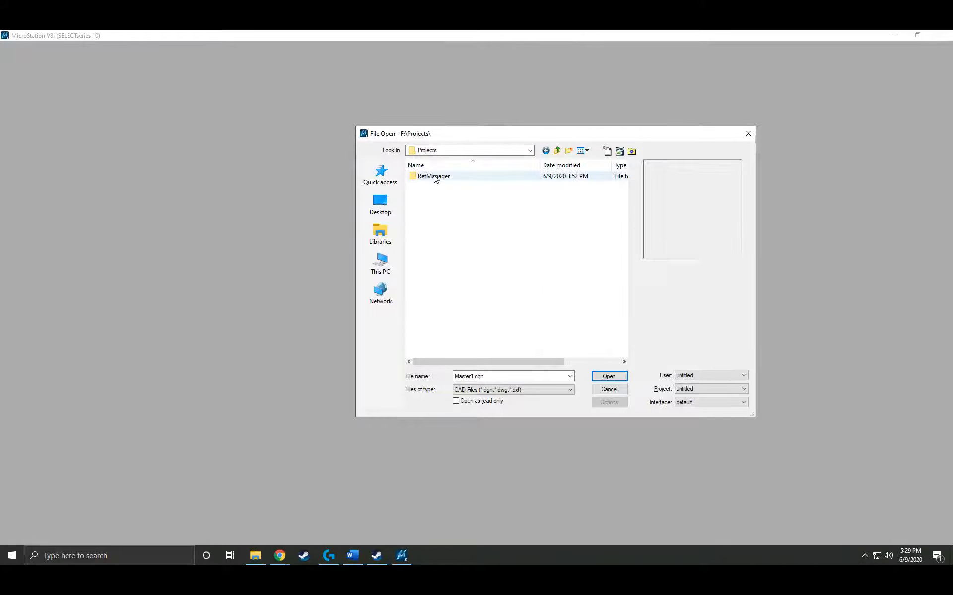
double_click(435, 177)
click(434, 186)
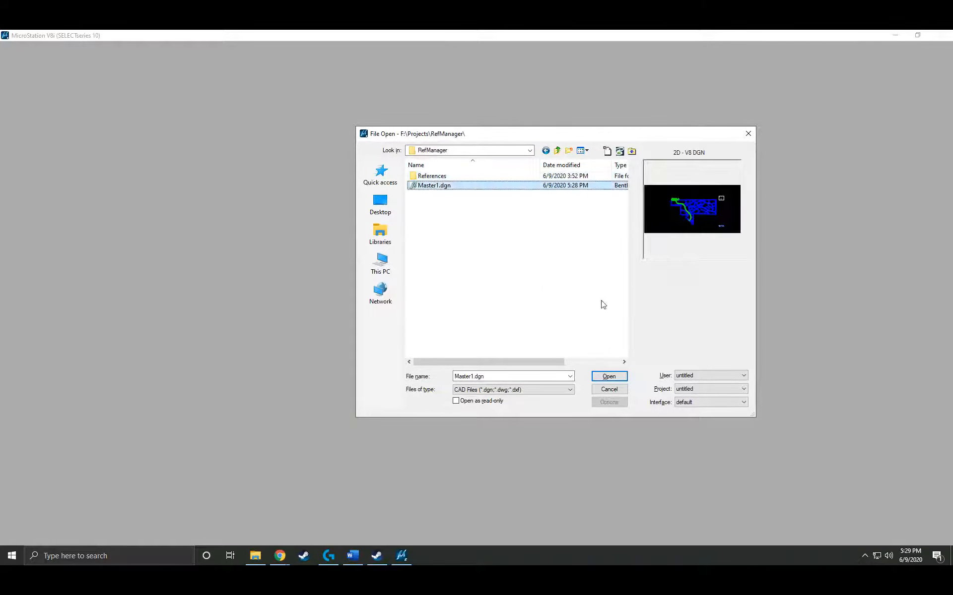
click(609, 376)
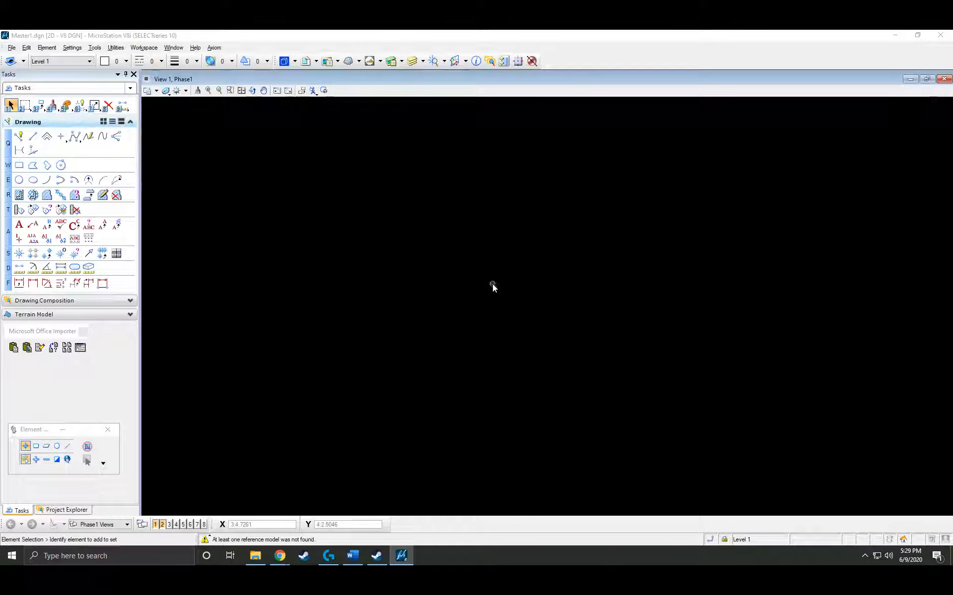
Show the reference attachments list and launch RefManager for V8 from the Axiom menu.
click(305, 62)
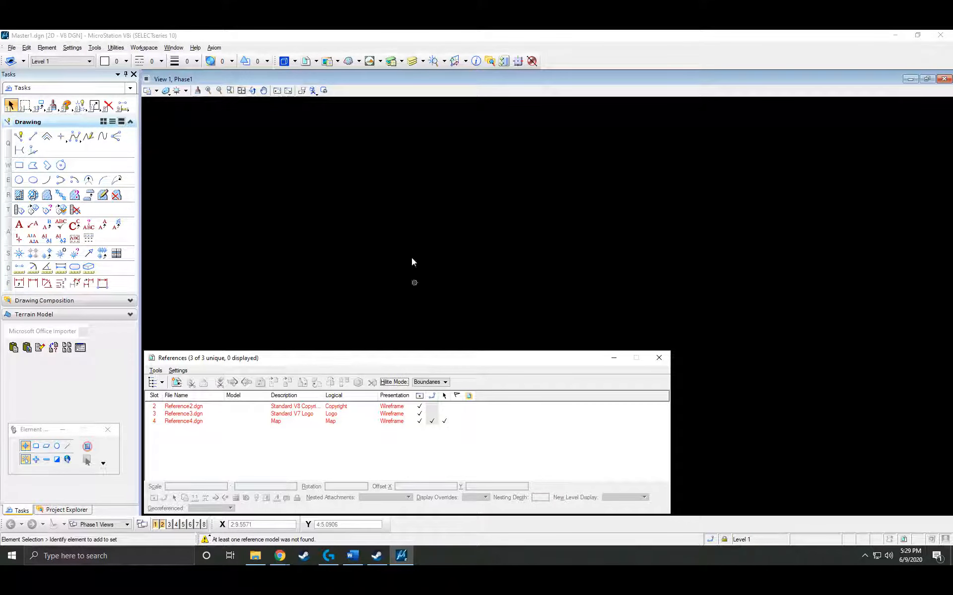
click(213, 48)
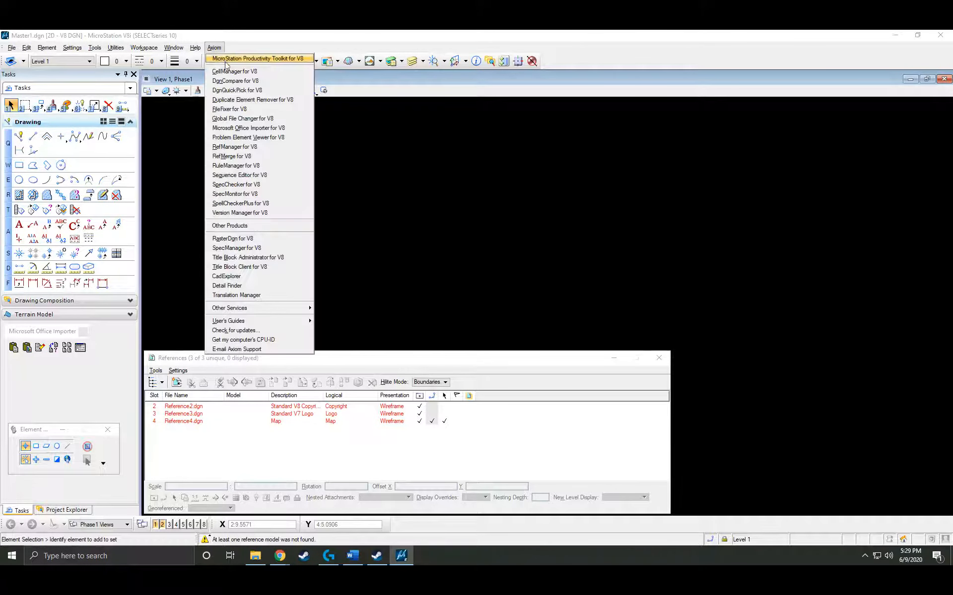
click(234, 147)
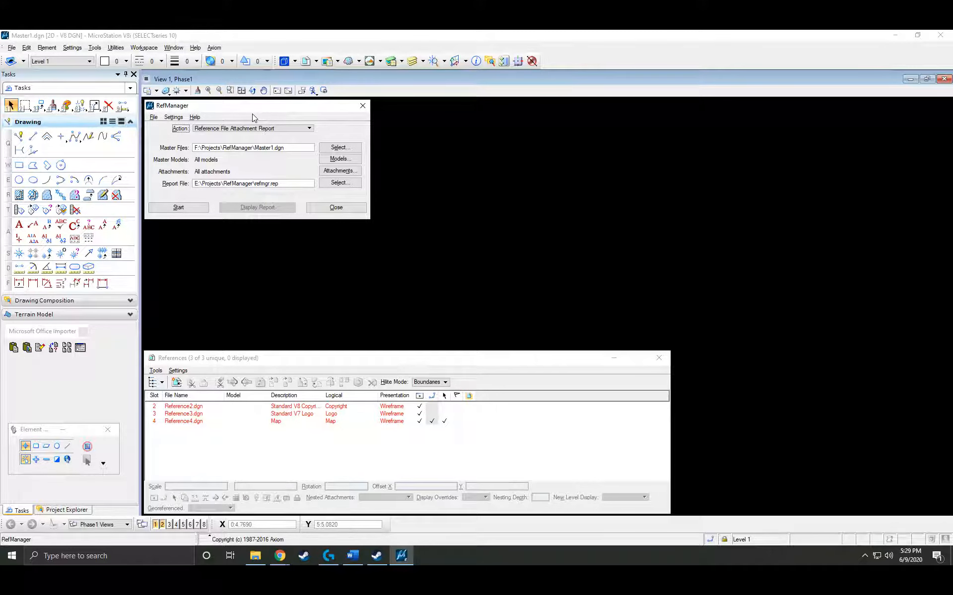
Restore RefManager's factory default settings, confirming the reset.
click(173, 117)
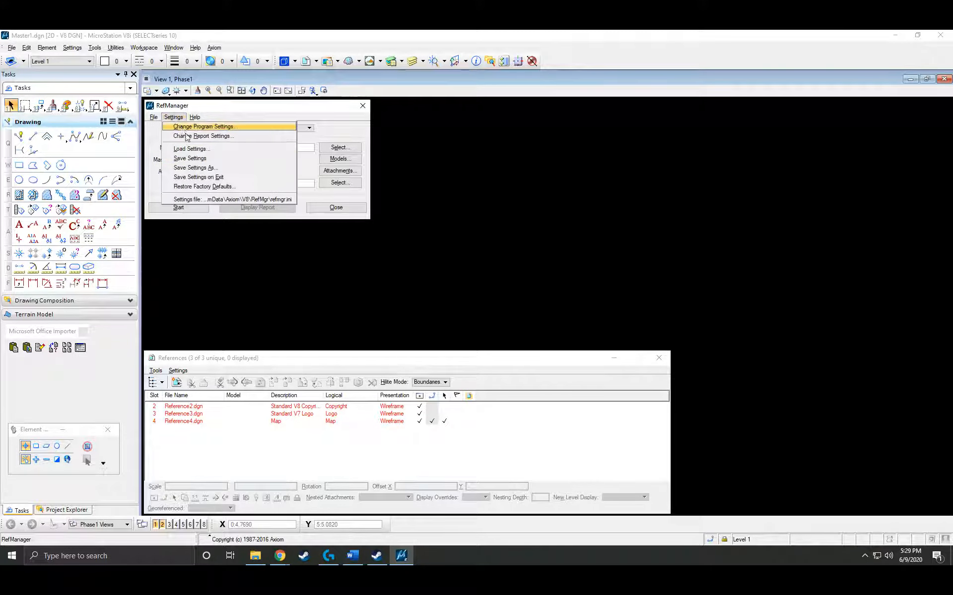
click(234, 186)
click(428, 243)
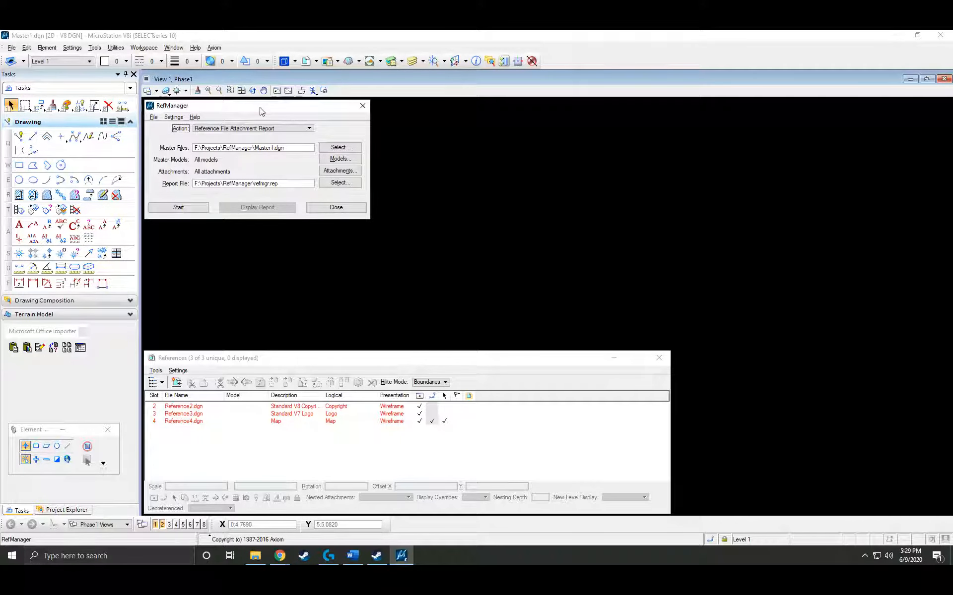
click(260, 129)
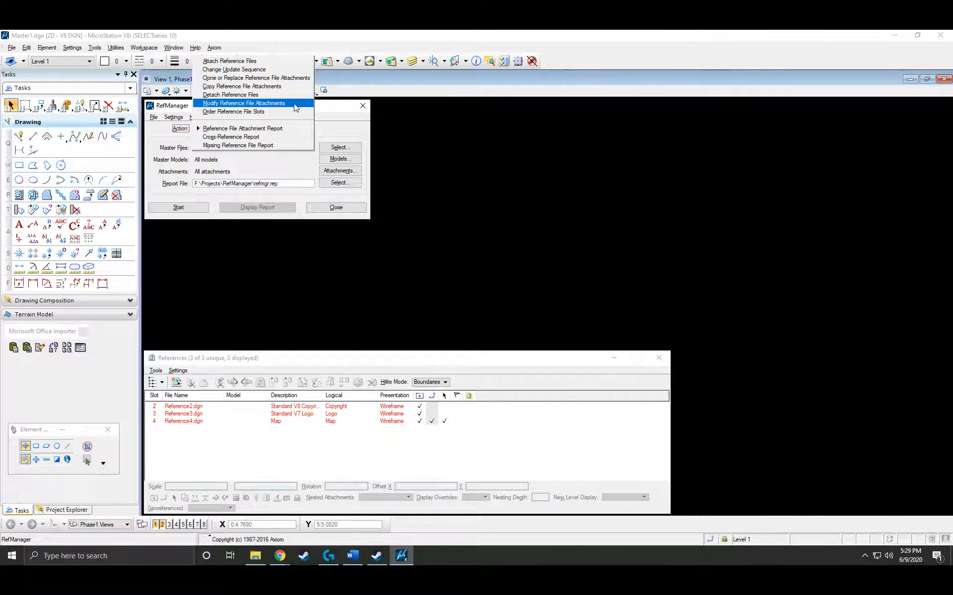
Choose Modify Reference File Attachments with a case-insensitive Full Path rule replacing E: with F:.
click(295, 107)
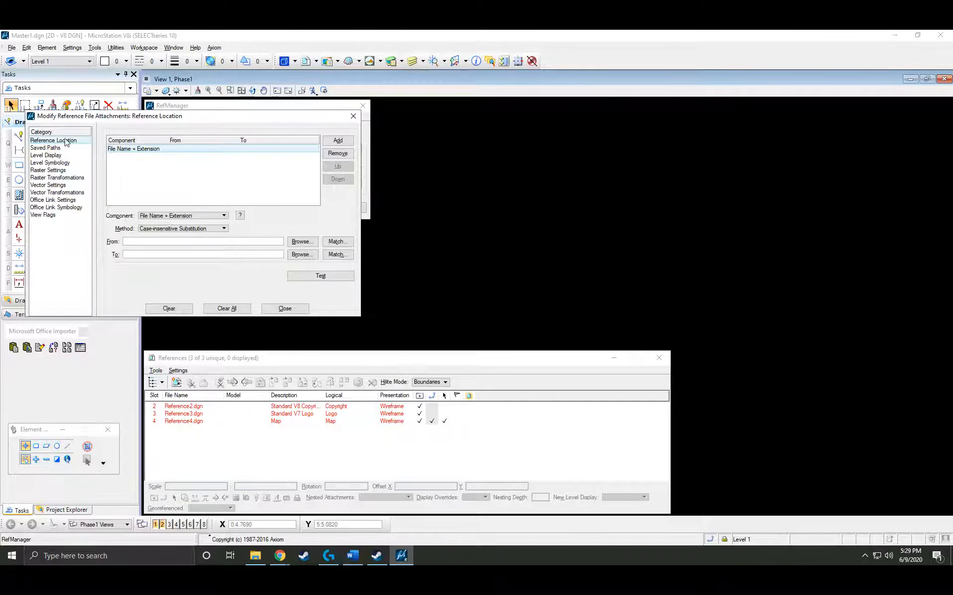
click(213, 216)
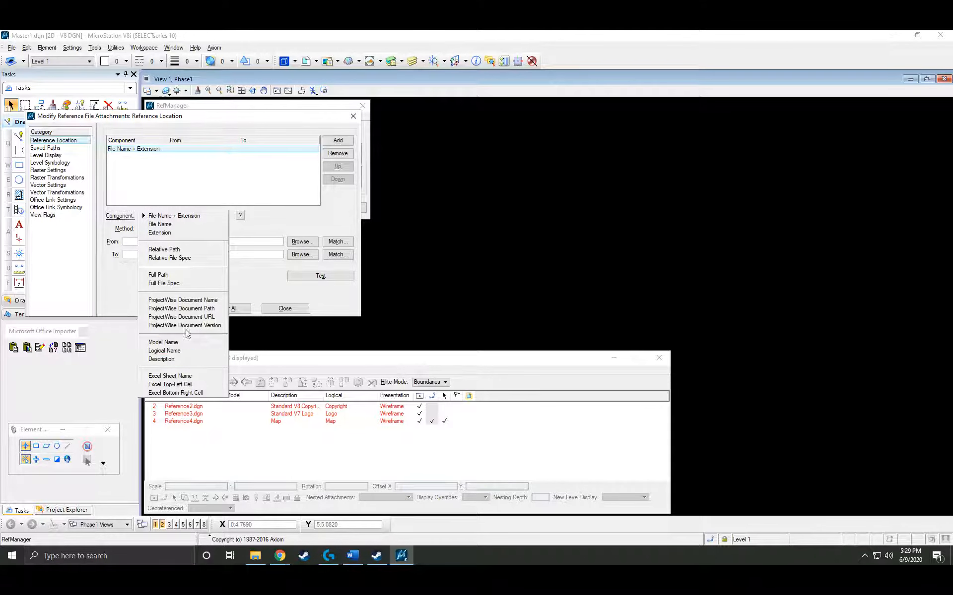
click(187, 280)
click(146, 243)
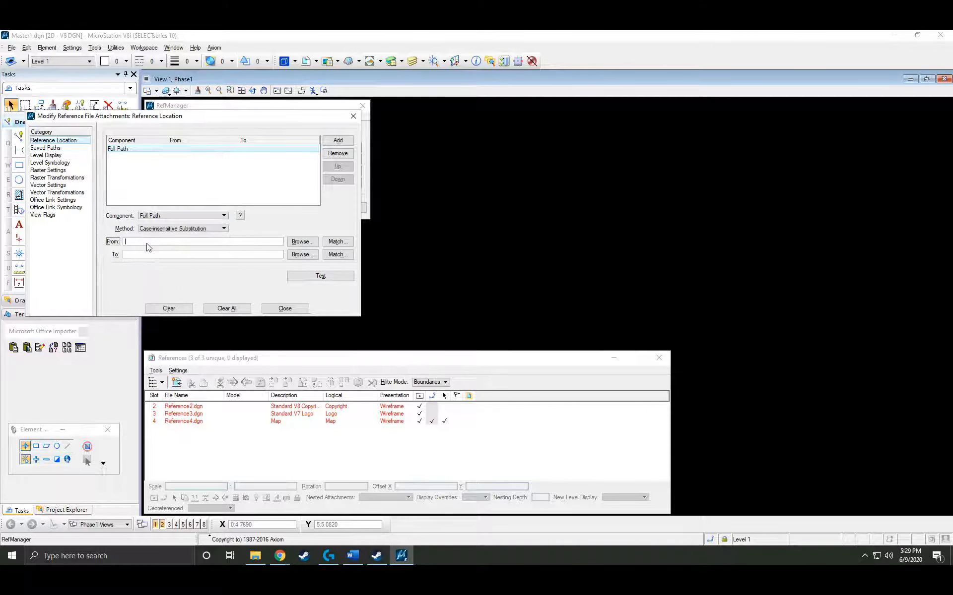
key(Tab)
key(Tab)
key(Tab)
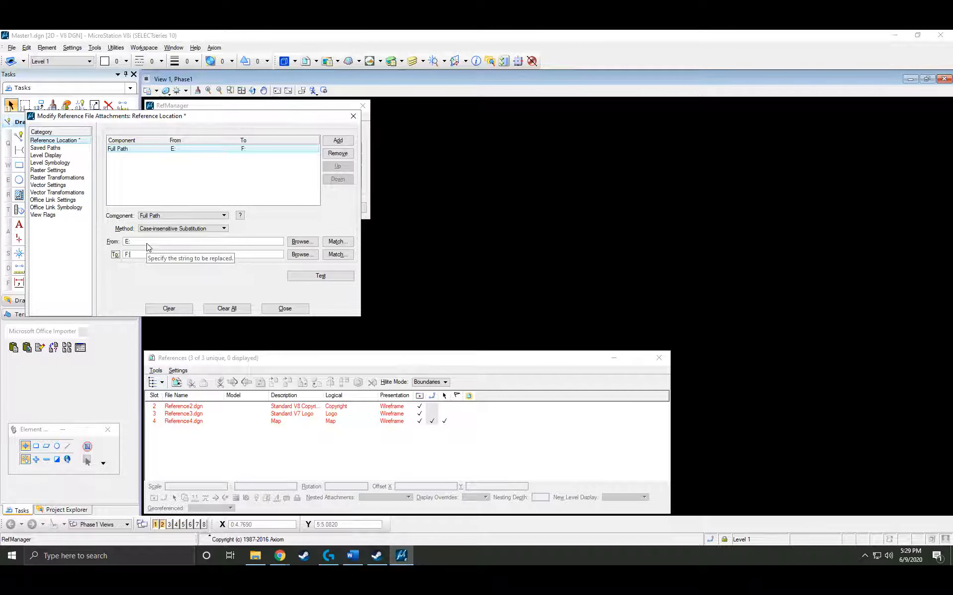
click(287, 309)
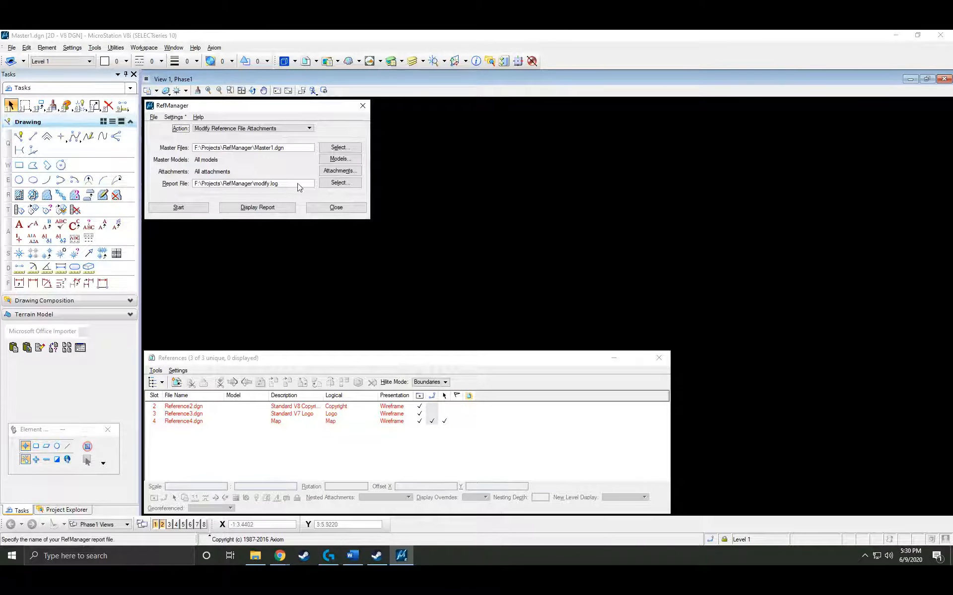
Keep modify.log as the report file, start the batch run, and dismiss the processing summary.
drag(295, 184, 193, 186)
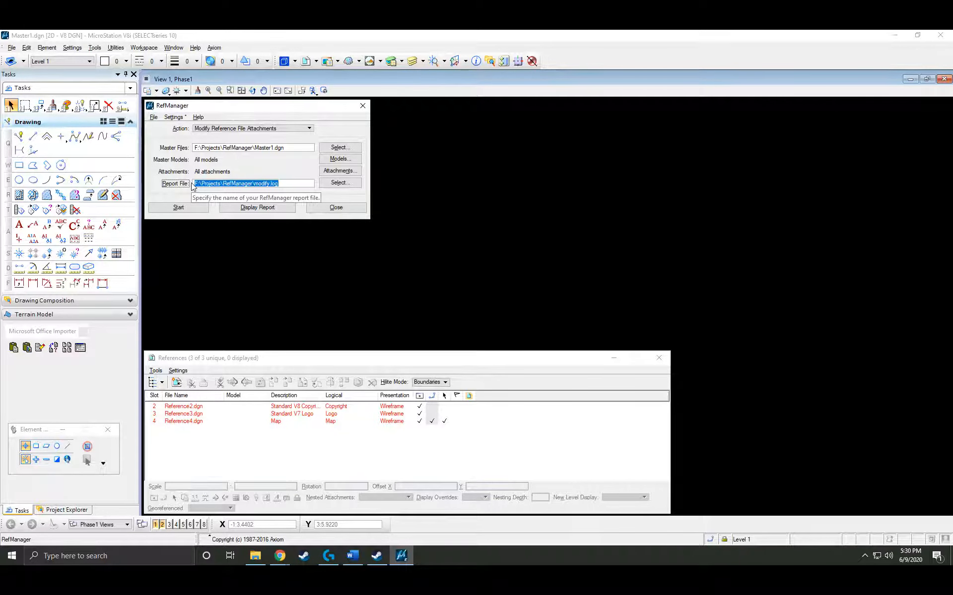
key(Tab)
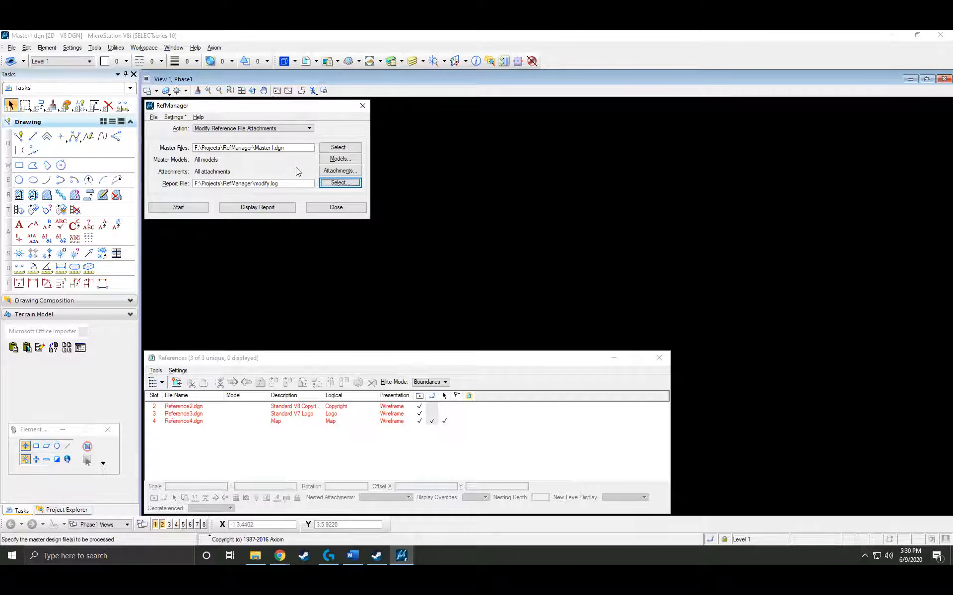
click(179, 211)
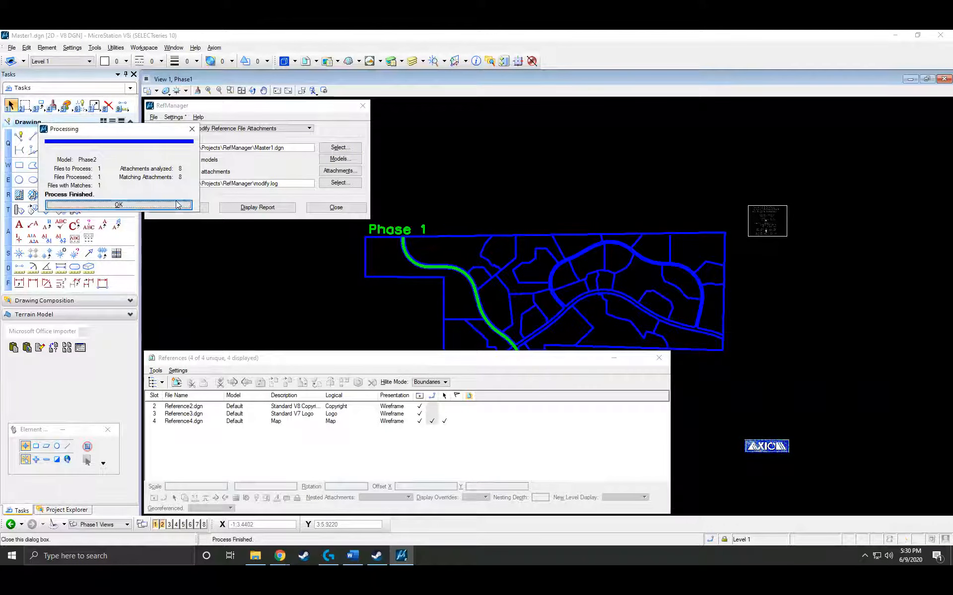
click(178, 205)
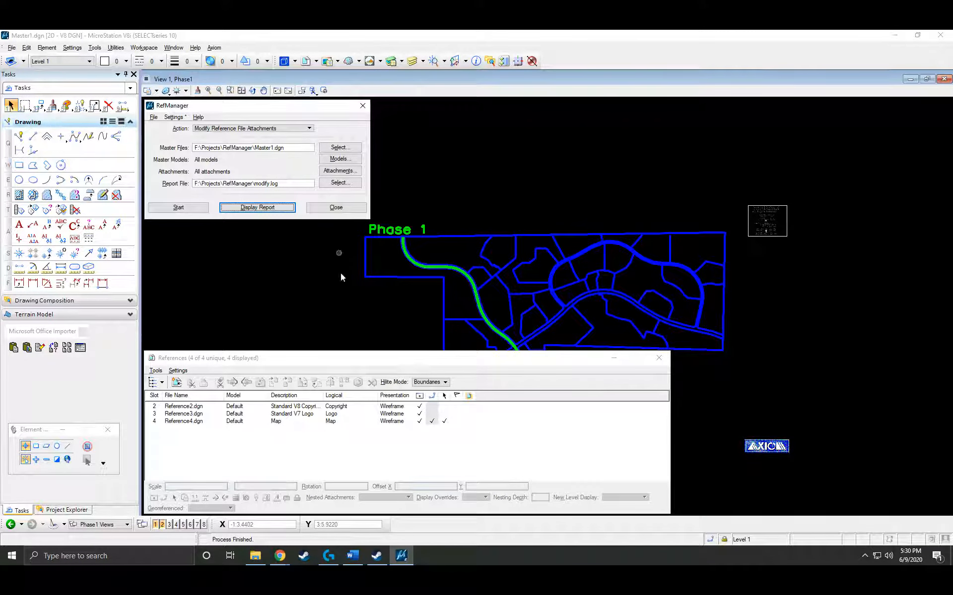
click(342, 366)
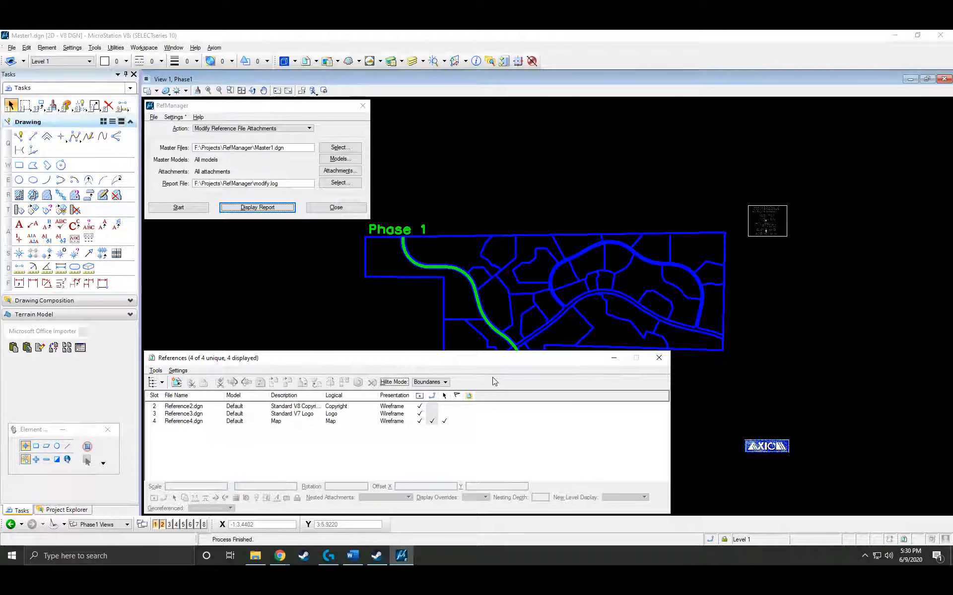
click(354, 138)
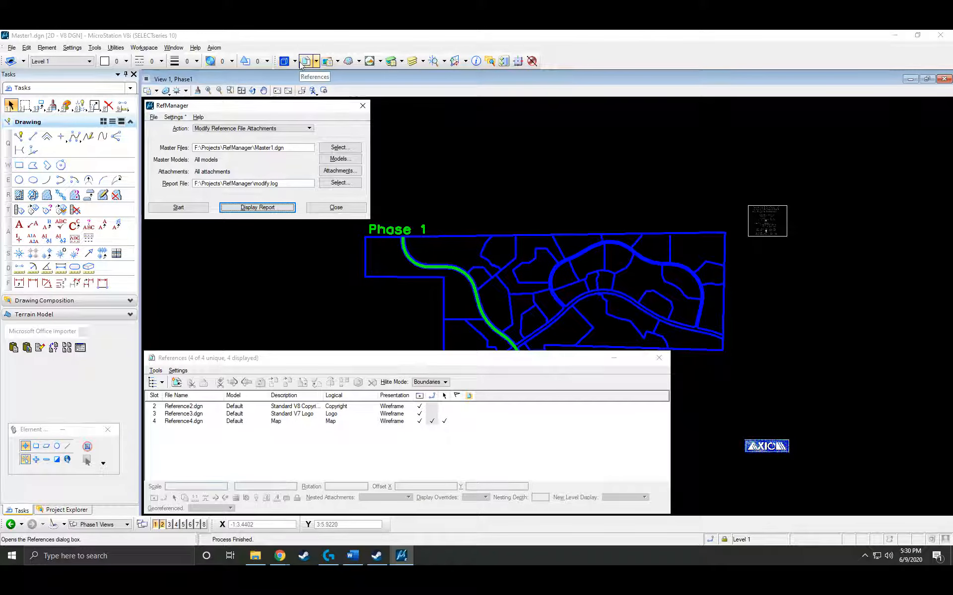
click(411, 61)
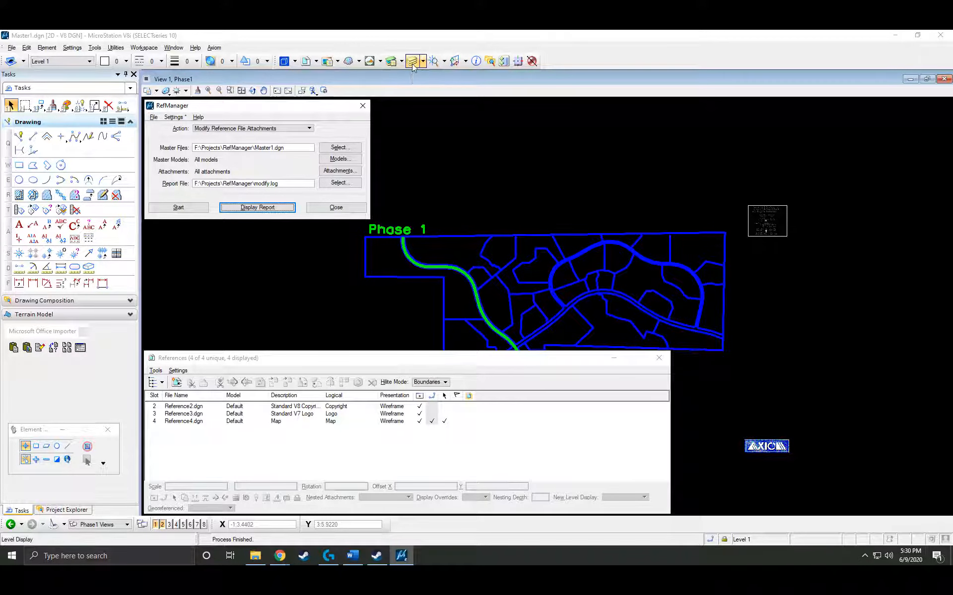
drag(519, 133, 488, 118)
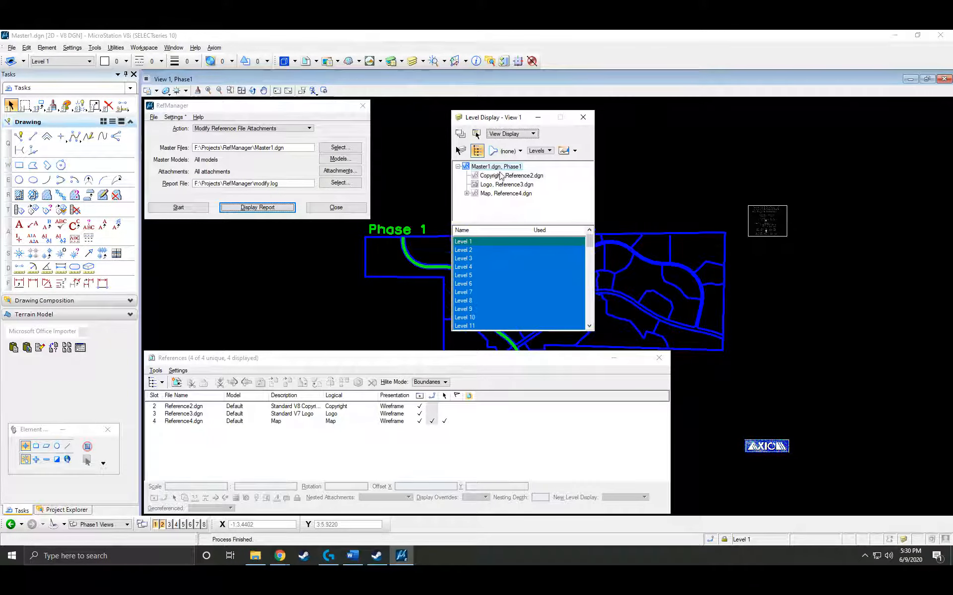
click(499, 176)
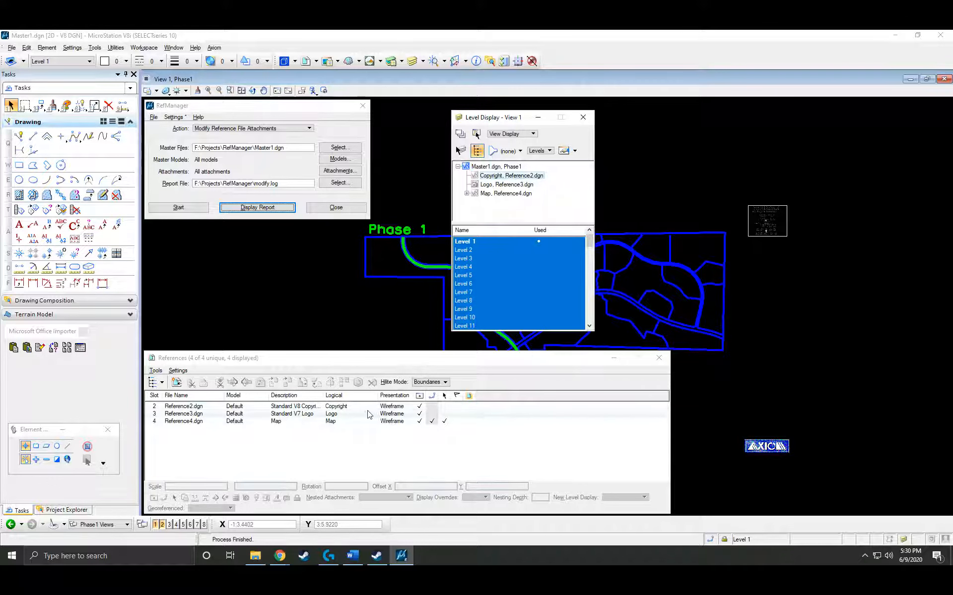
click(422, 409)
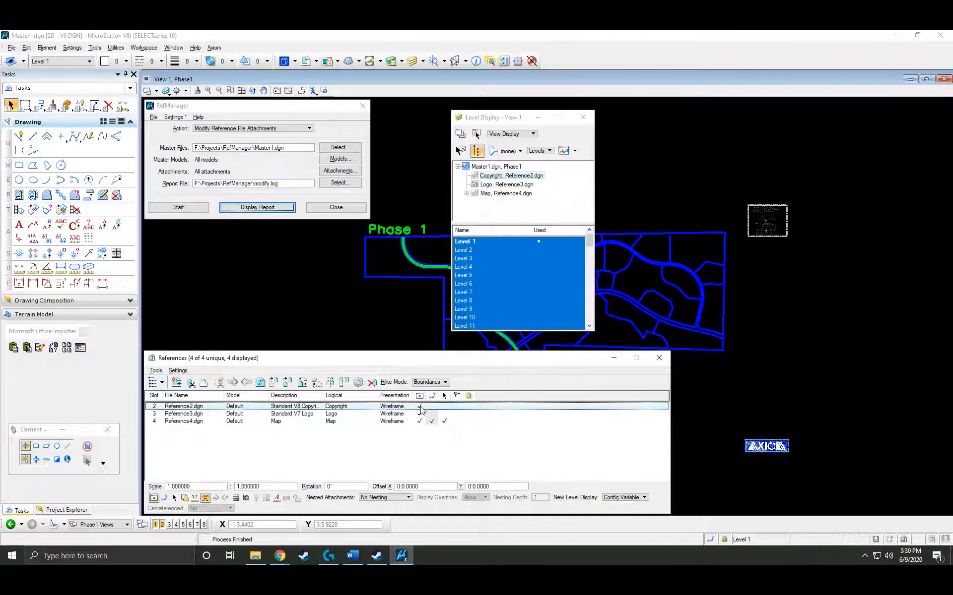
click(420, 414)
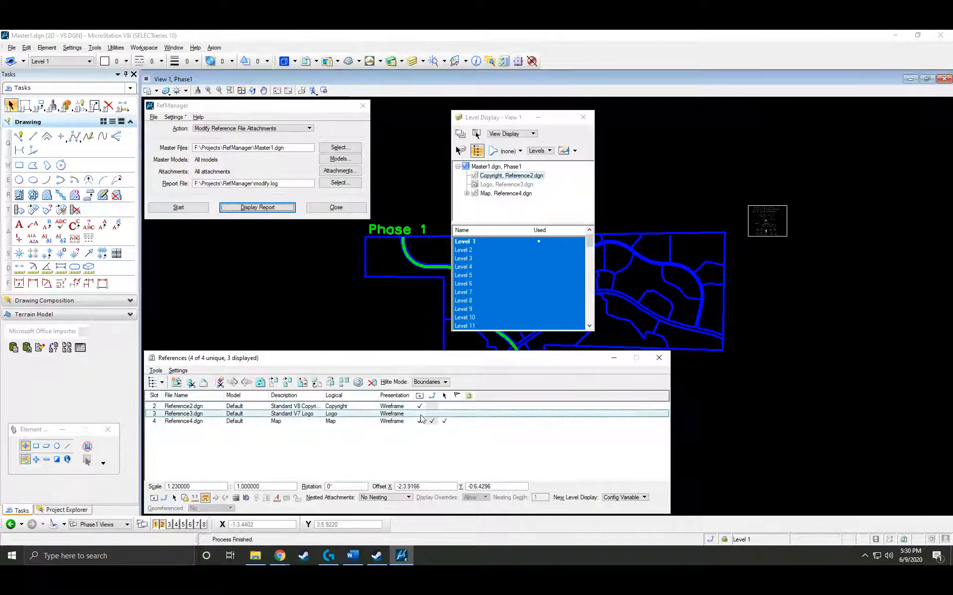
click(420, 414)
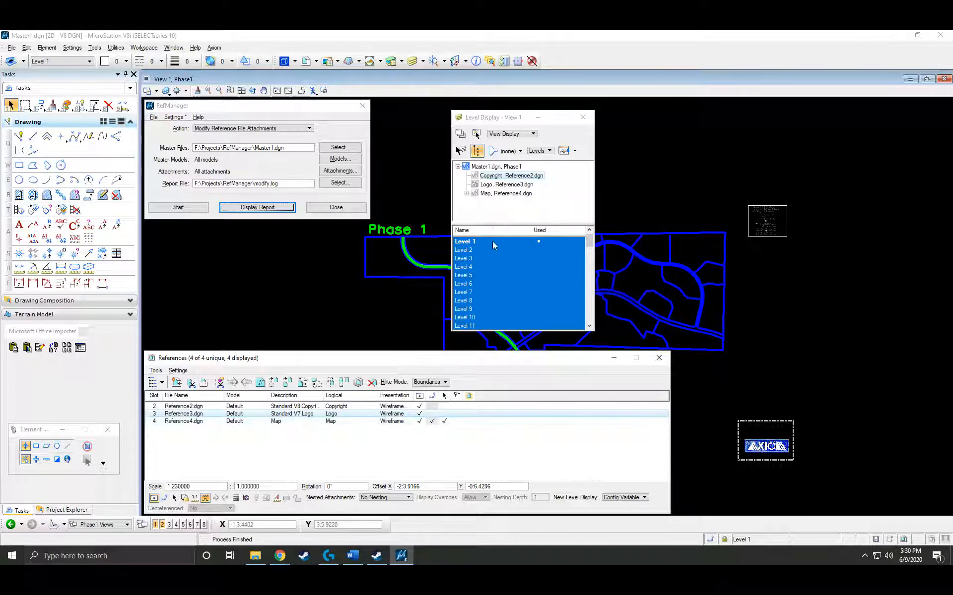
click(507, 177)
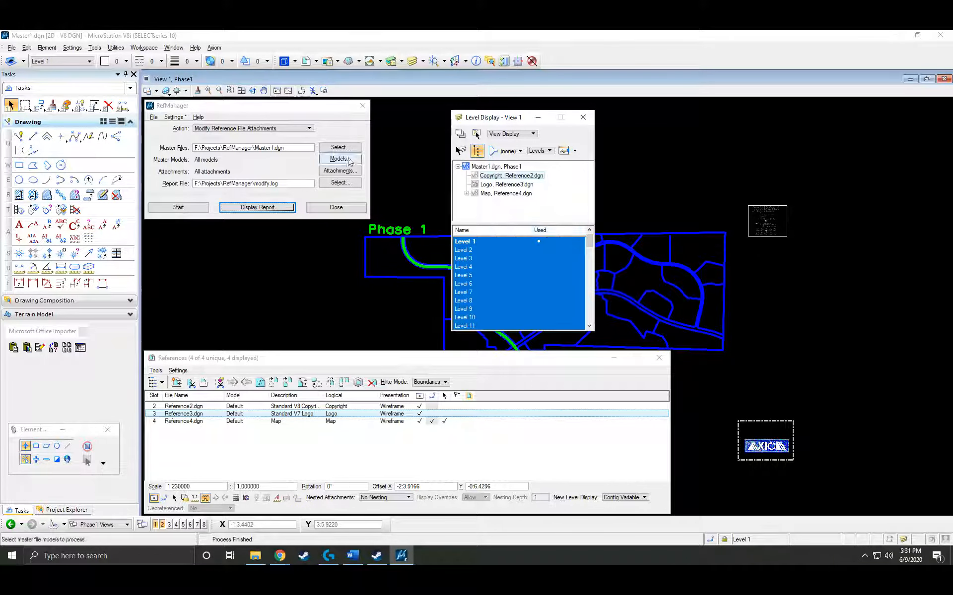
click(303, 116)
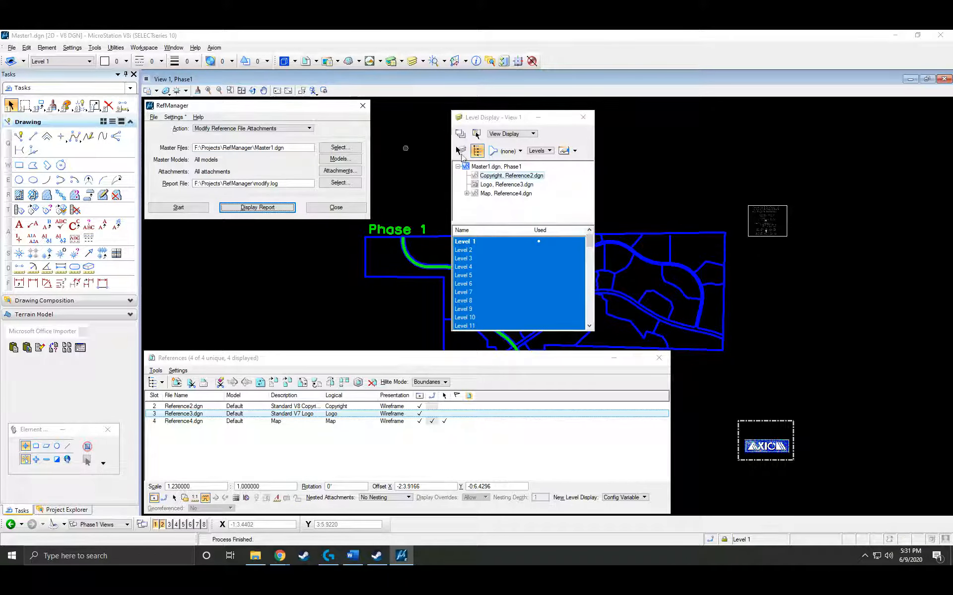
click(583, 117)
Back in RefManager, pick Modify Reference File Attachments and close its location settings.
click(322, 137)
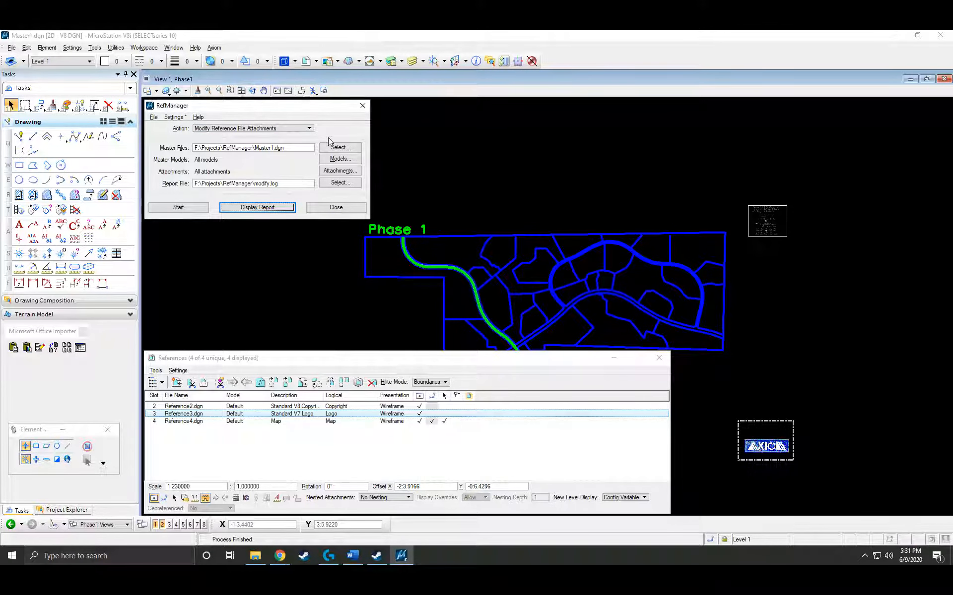
click(306, 130)
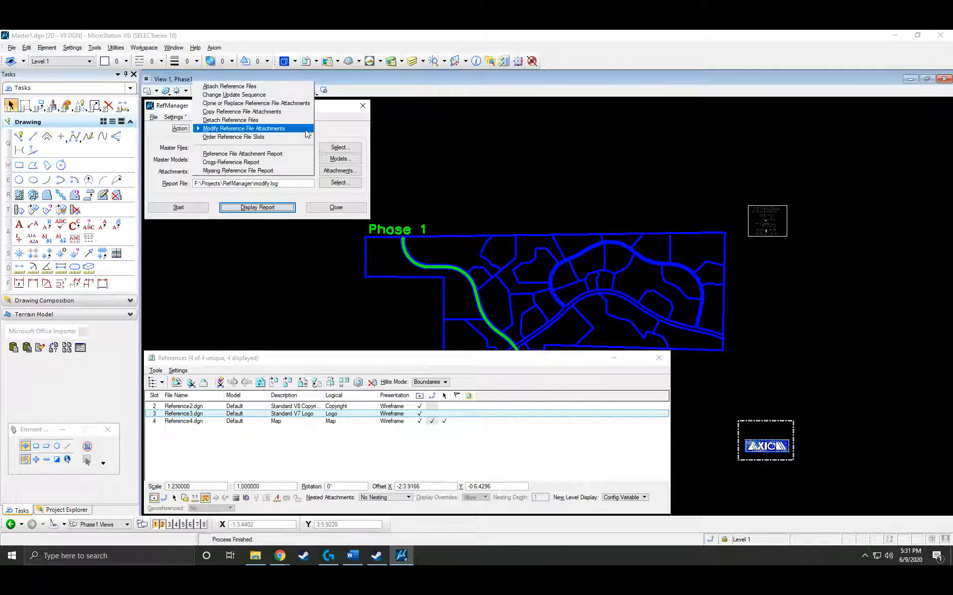
click(283, 131)
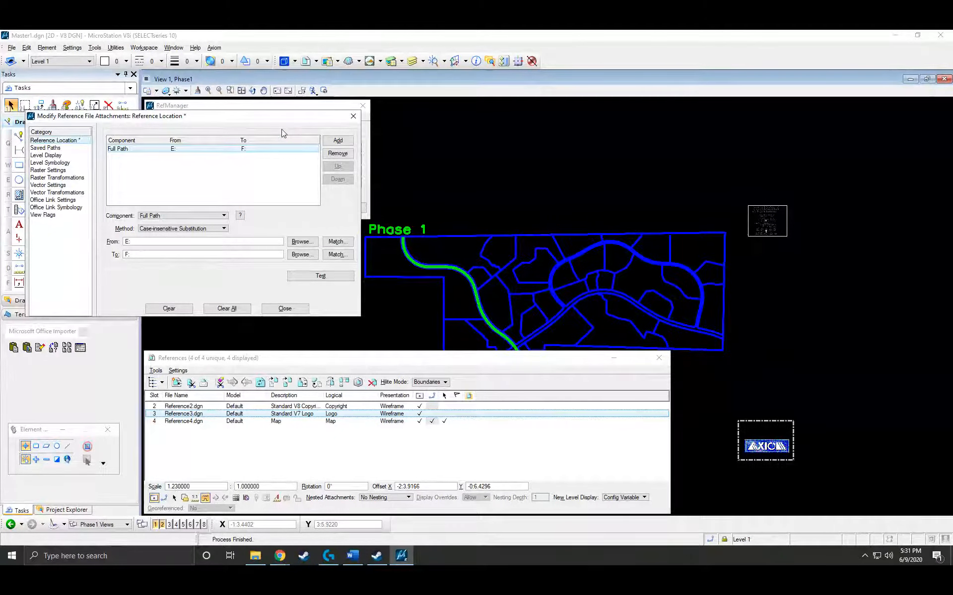
click(280, 308)
Restore RefManager's factory defaults, returning to Reference File Attachment Report with refmgr.rep.
click(174, 117)
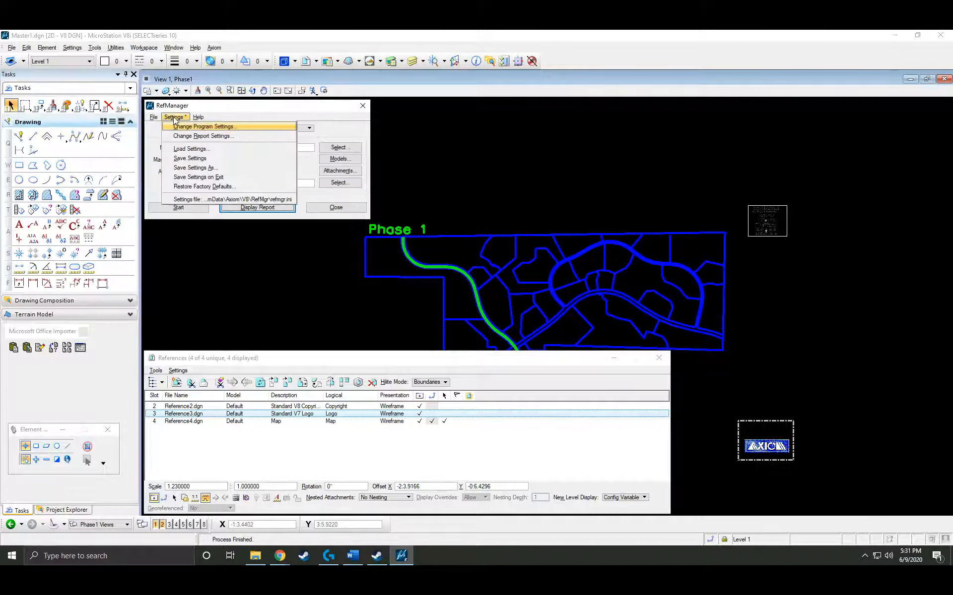
click(198, 187)
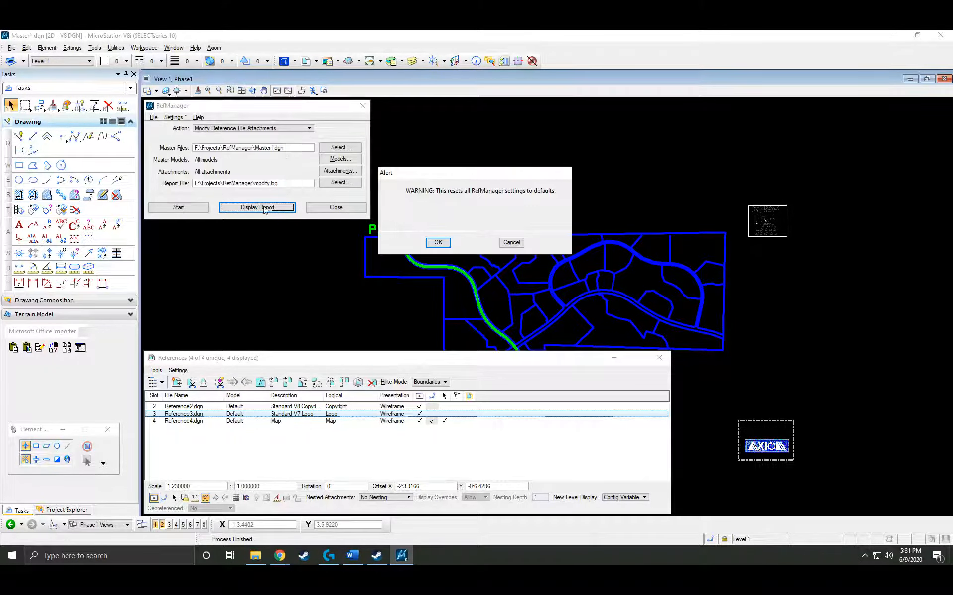
click(438, 243)
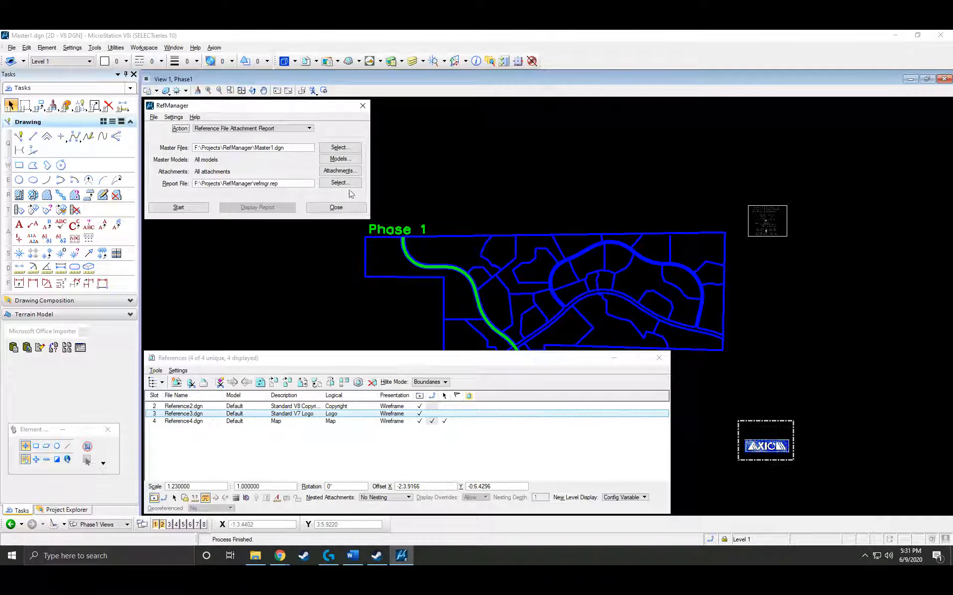
click(307, 129)
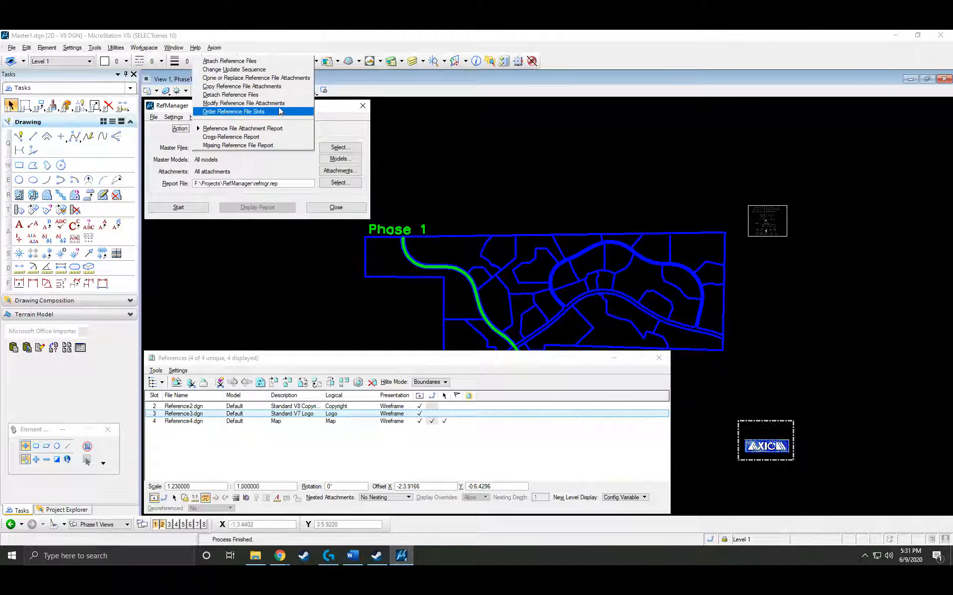
Choose Modify Reference File Attachments with a Level Display rule turning Level 1 off in view 1.
click(243, 103)
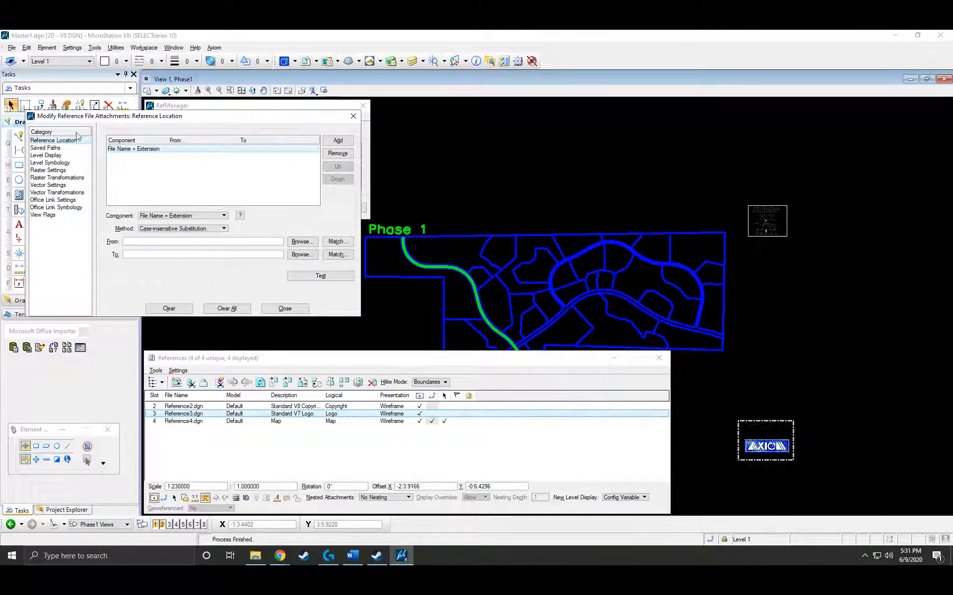
click(58, 156)
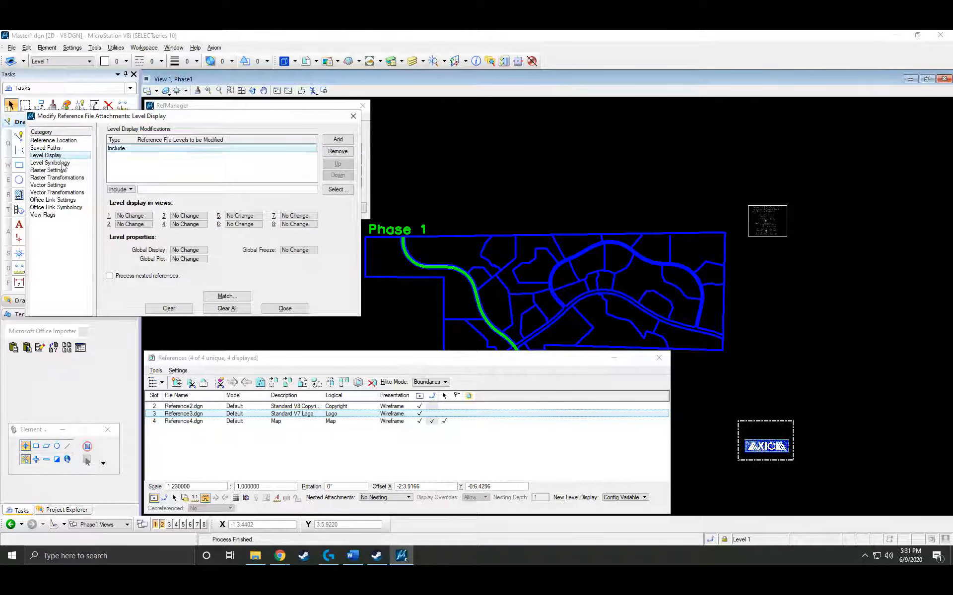
click(340, 193)
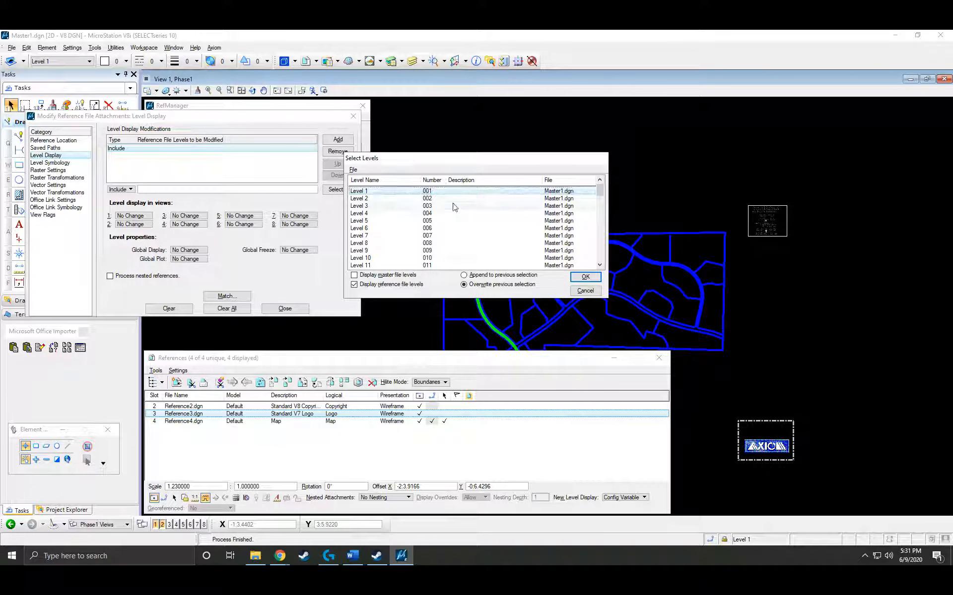
click(586, 277)
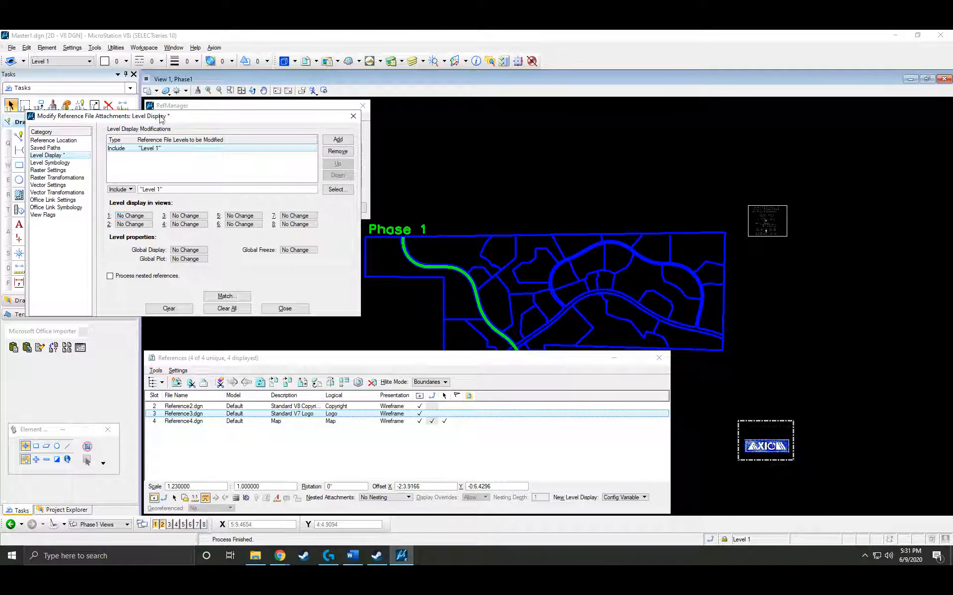
click(145, 217)
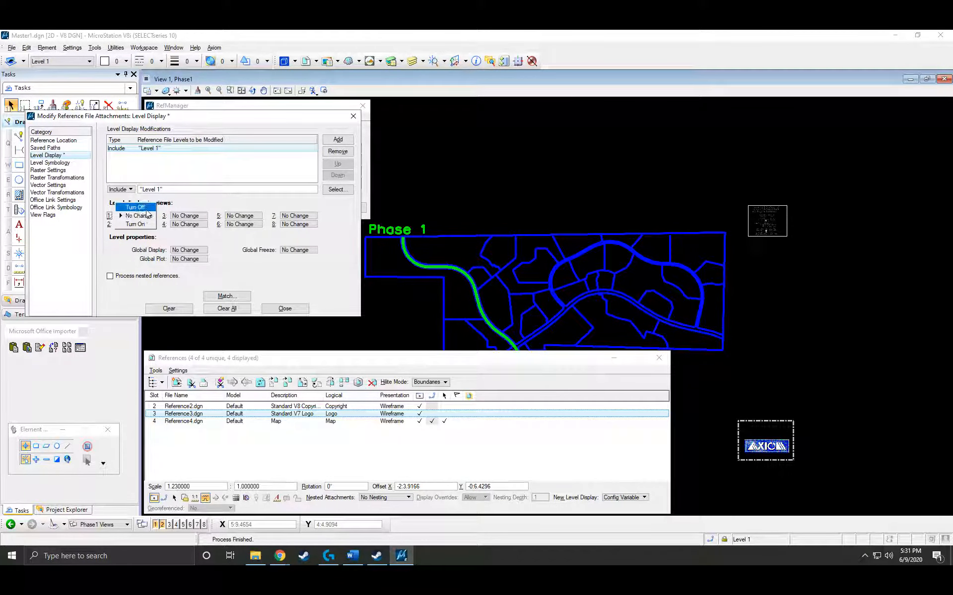
click(146, 207)
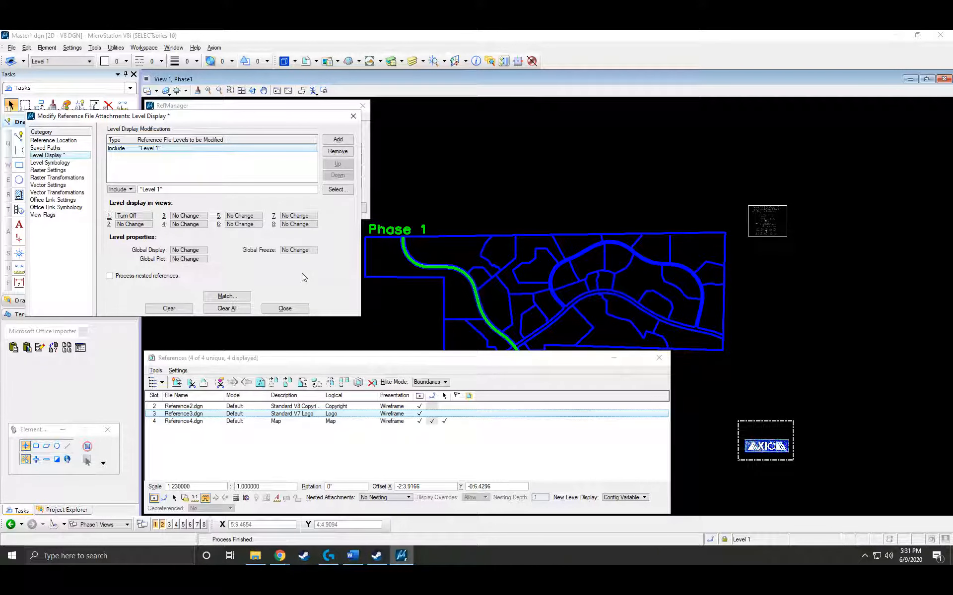
click(285, 308)
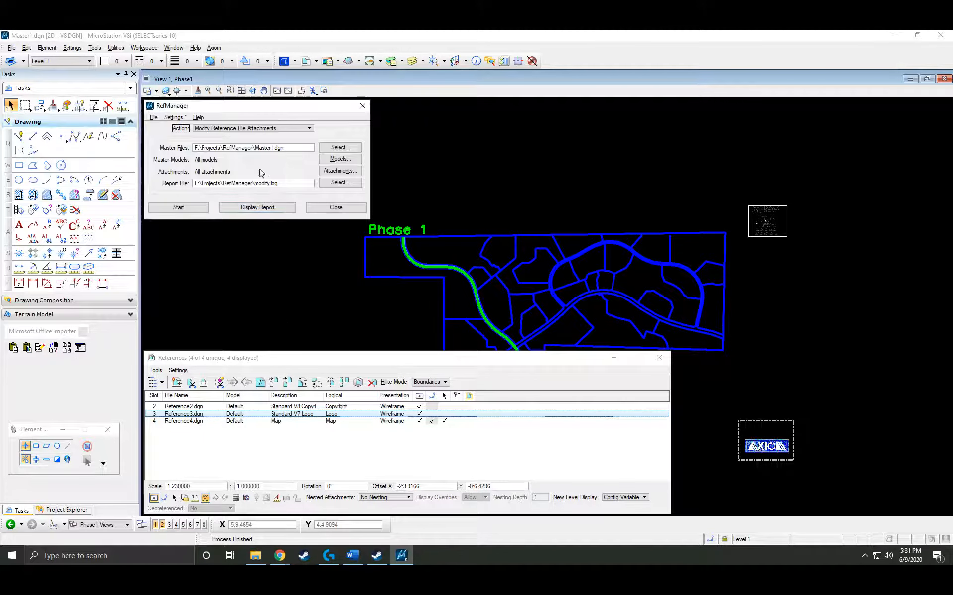
Run the Level 1 display change on Master1.dgn, dismiss the summary, and bring References forward.
click(179, 207)
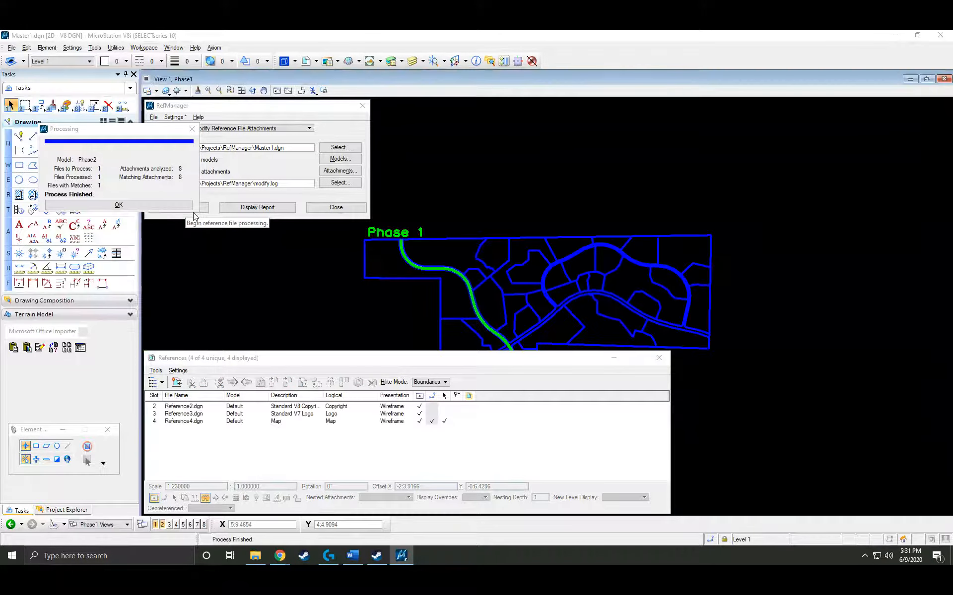
click(171, 204)
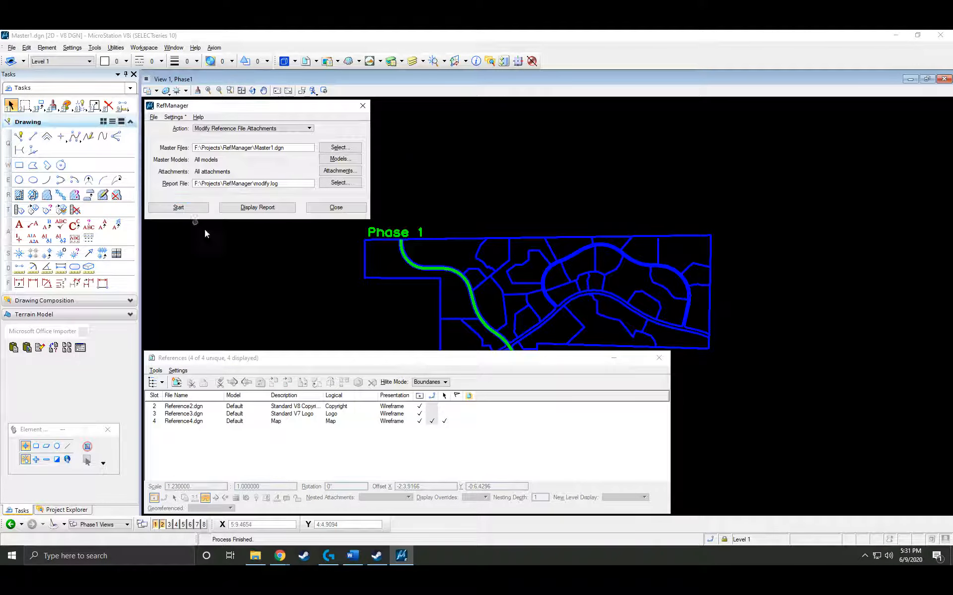
click(382, 363)
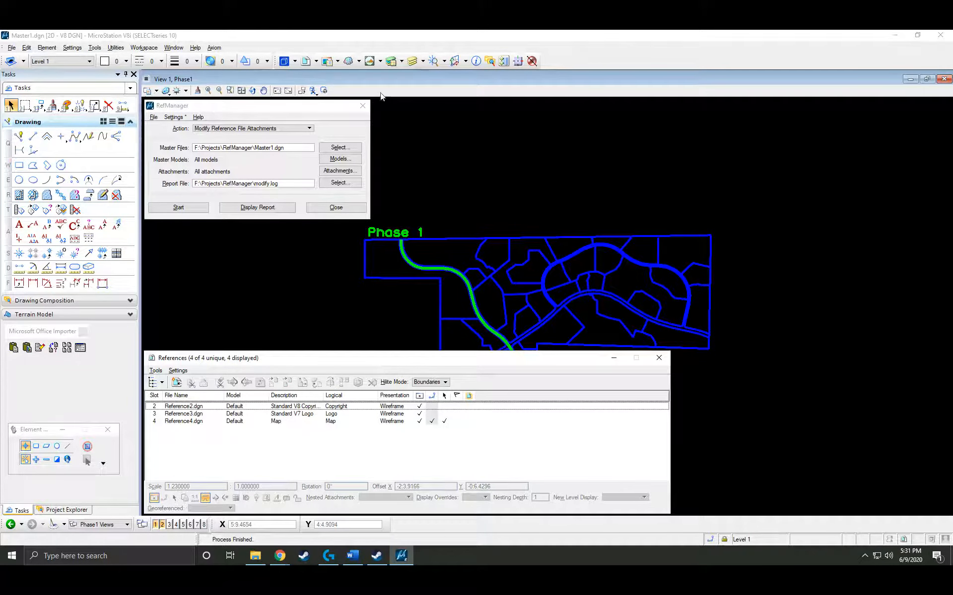
In Level Display for view 1, check the levels of Copyright (Reference2.dgn) and Logo (Reference3.dgn).
click(415, 62)
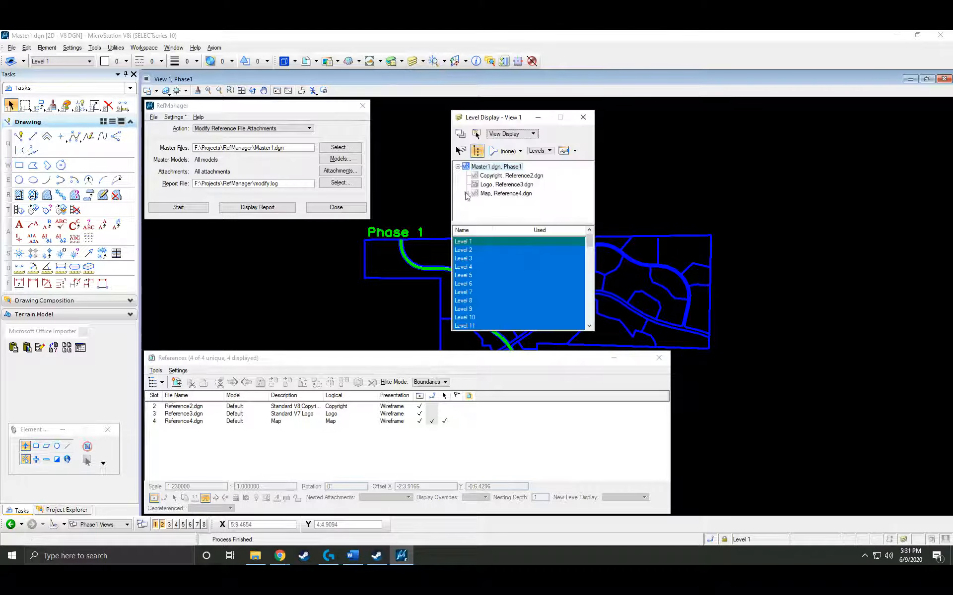
click(494, 176)
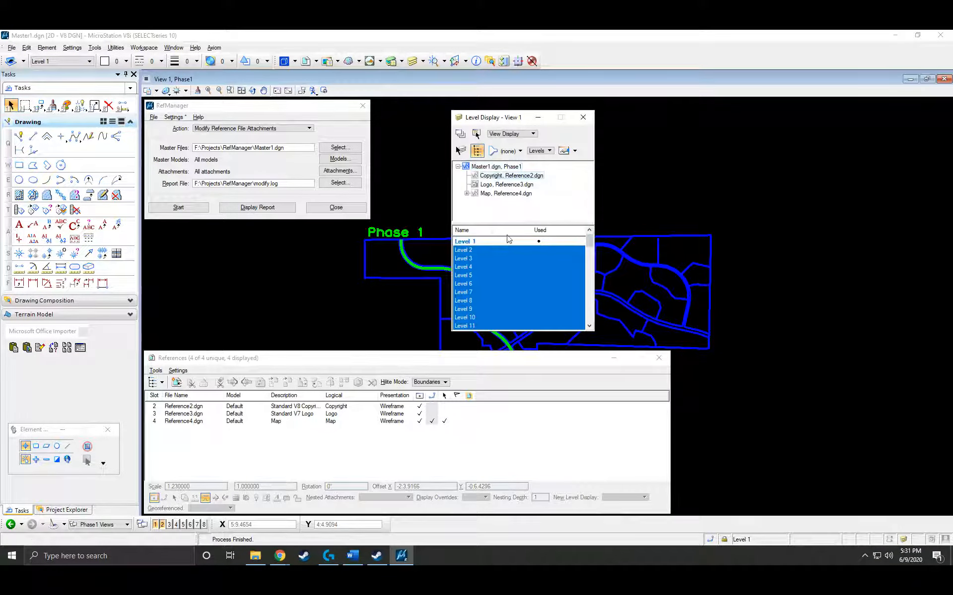
click(514, 186)
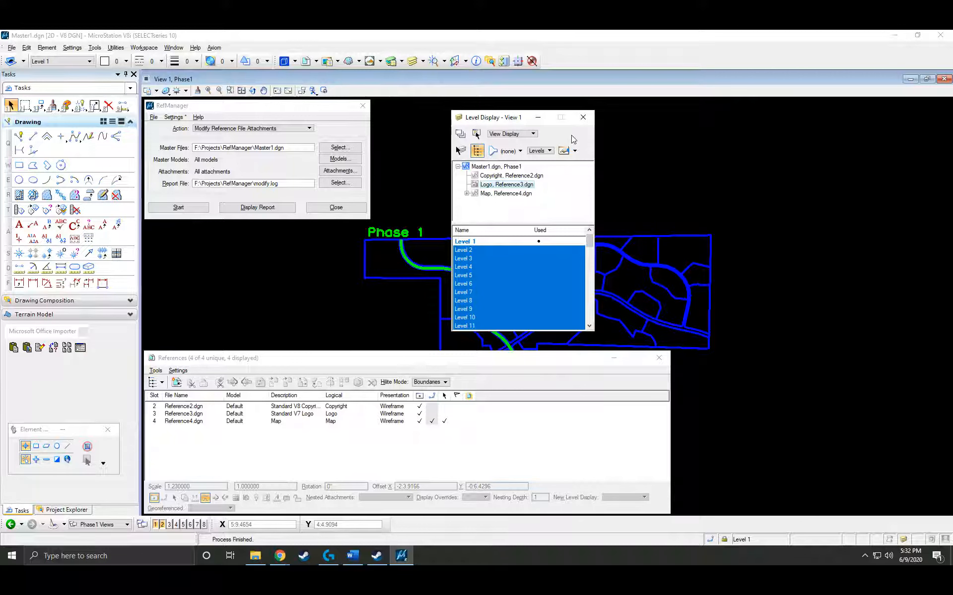
click(357, 173)
drag(246, 393, 251, 250)
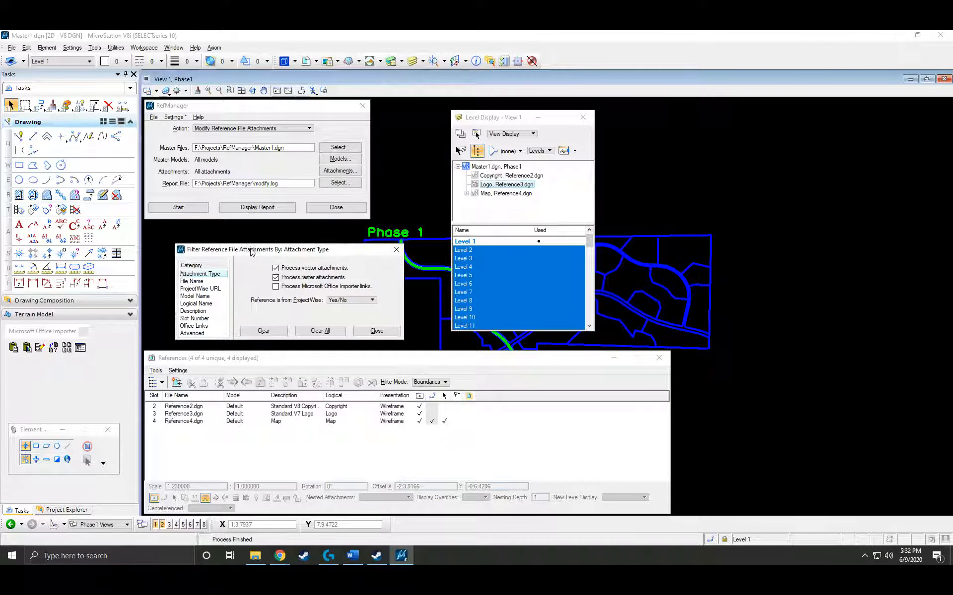
click(205, 281)
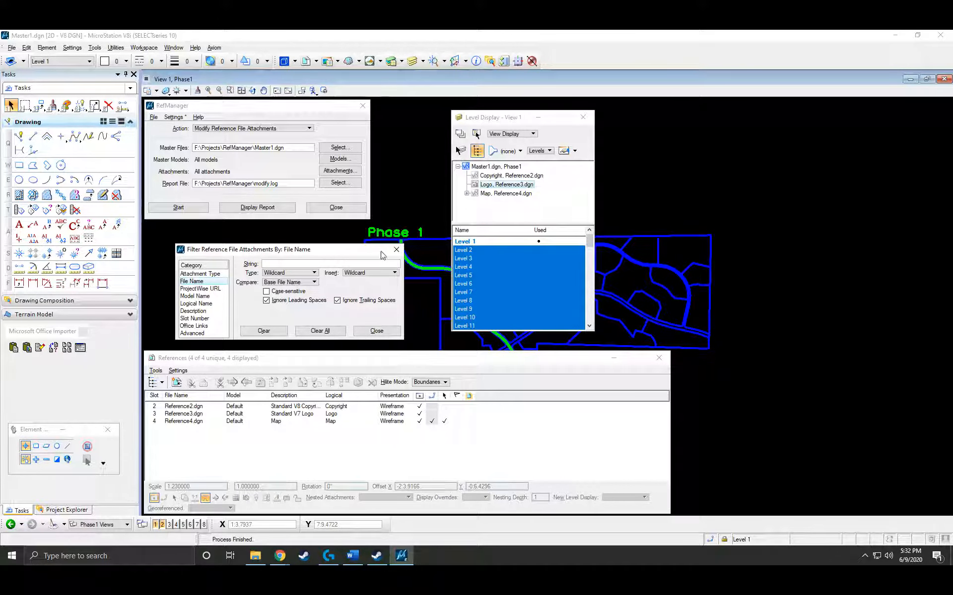
click(396, 250)
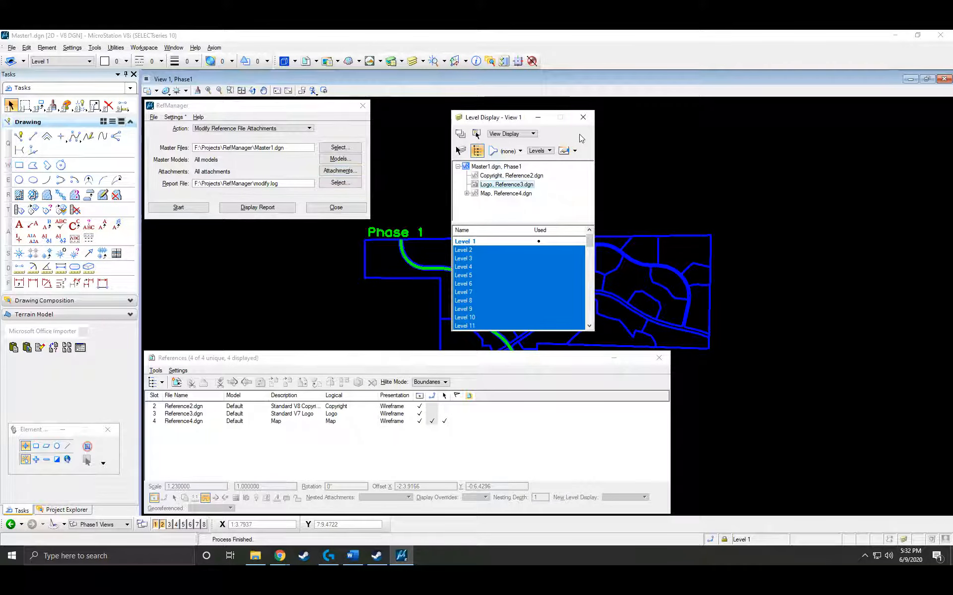
Close Level Display and keep RefManager's action set to Modify Reference File Attachments.
click(583, 117)
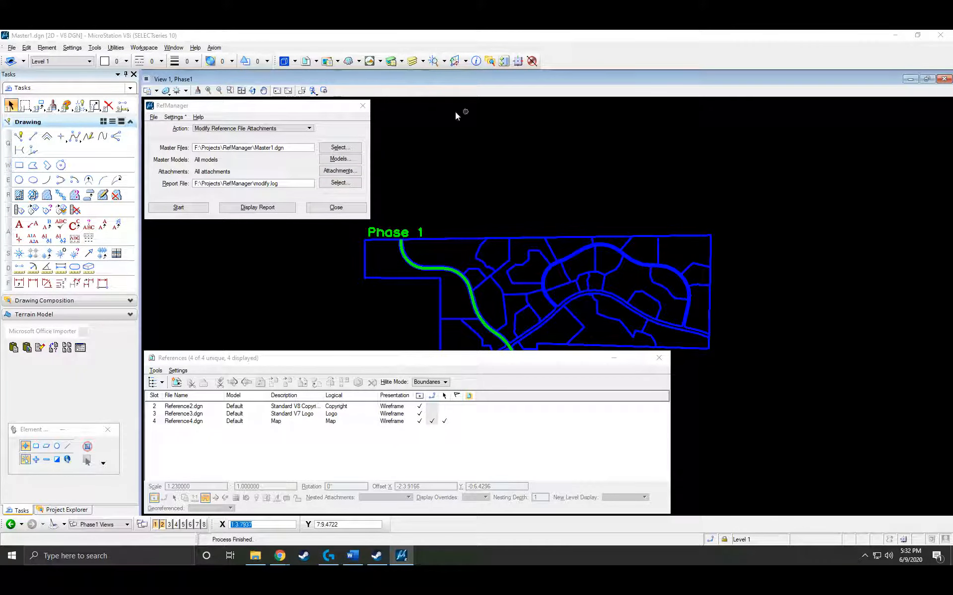
click(304, 130)
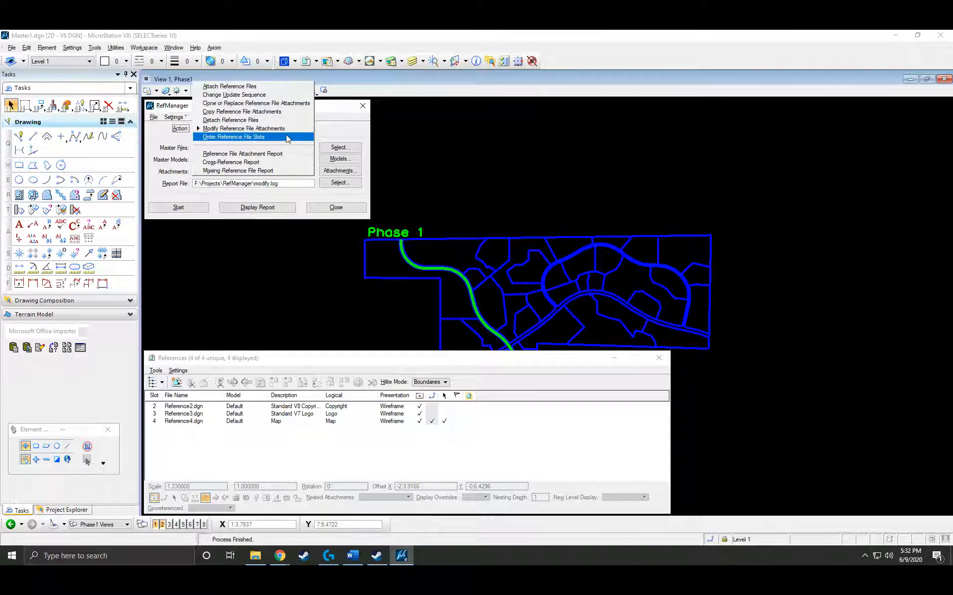
click(338, 134)
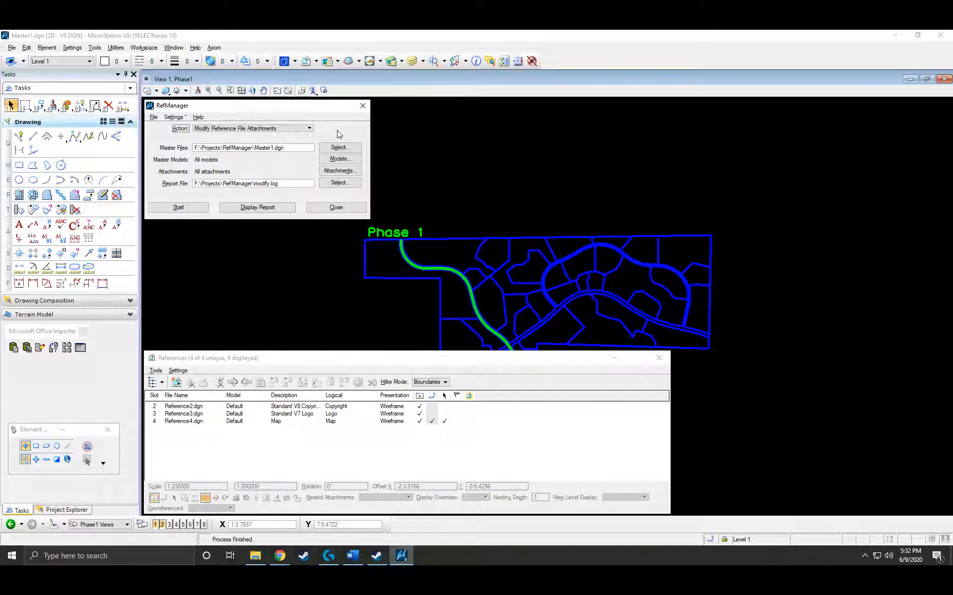